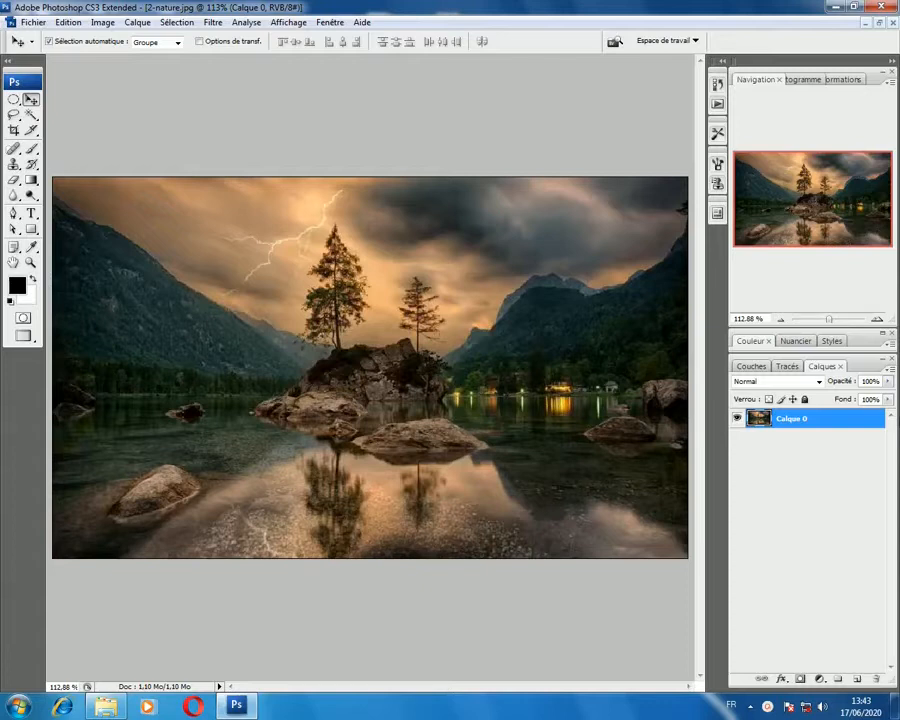
# Step: Duplicate the Calque 0 layer, hide the original and keep the copy selected
pyautogui.hotkey('ctrl', 'j')
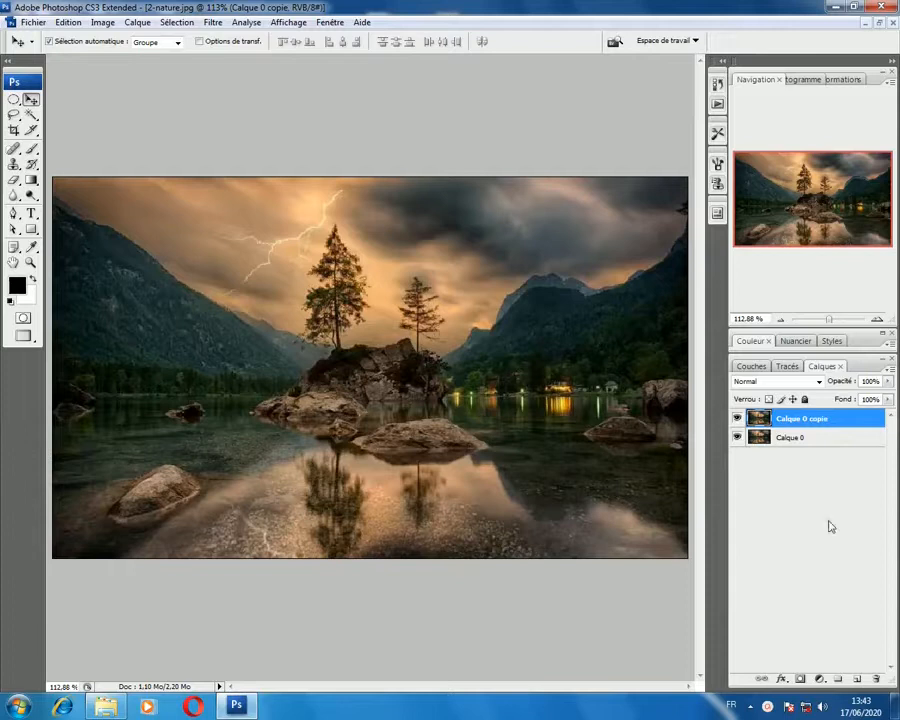
pyautogui.click(765, 440)
pyautogui.click(795, 422)
pyautogui.click(103, 22)
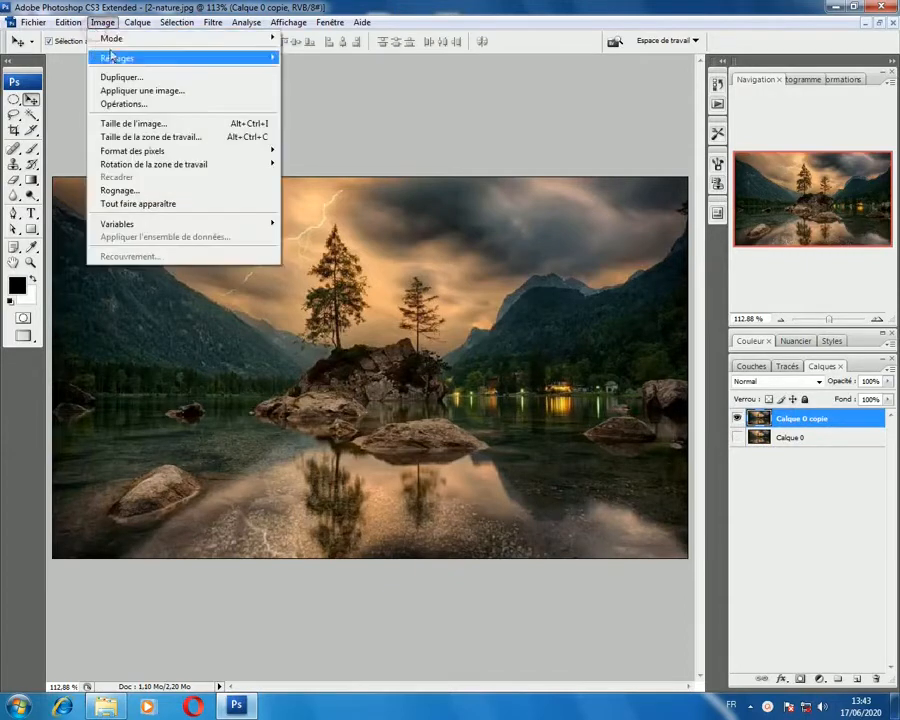
pyautogui.moveTo(130, 58)
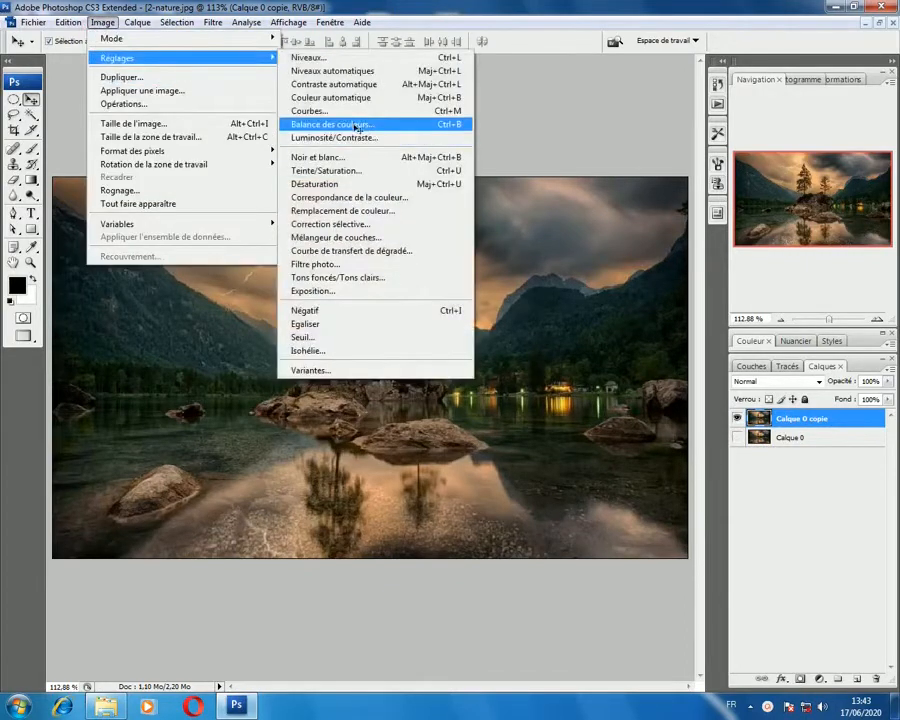
pyautogui.click(356, 127)
pyautogui.moveTo(437, 355); pyautogui.dragTo(382, 510)
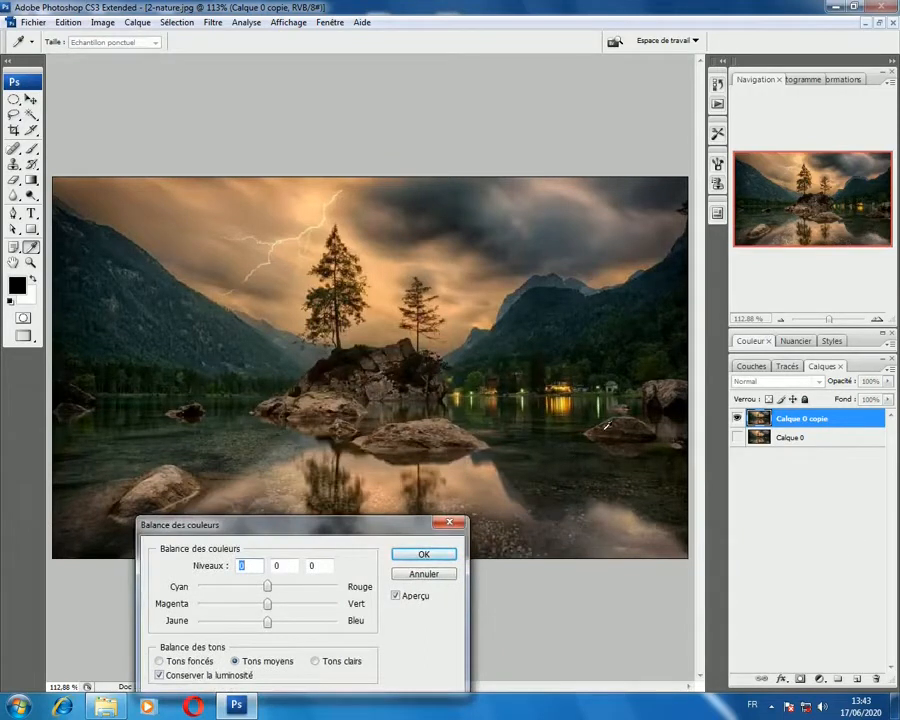
pyautogui.click(438, 584)
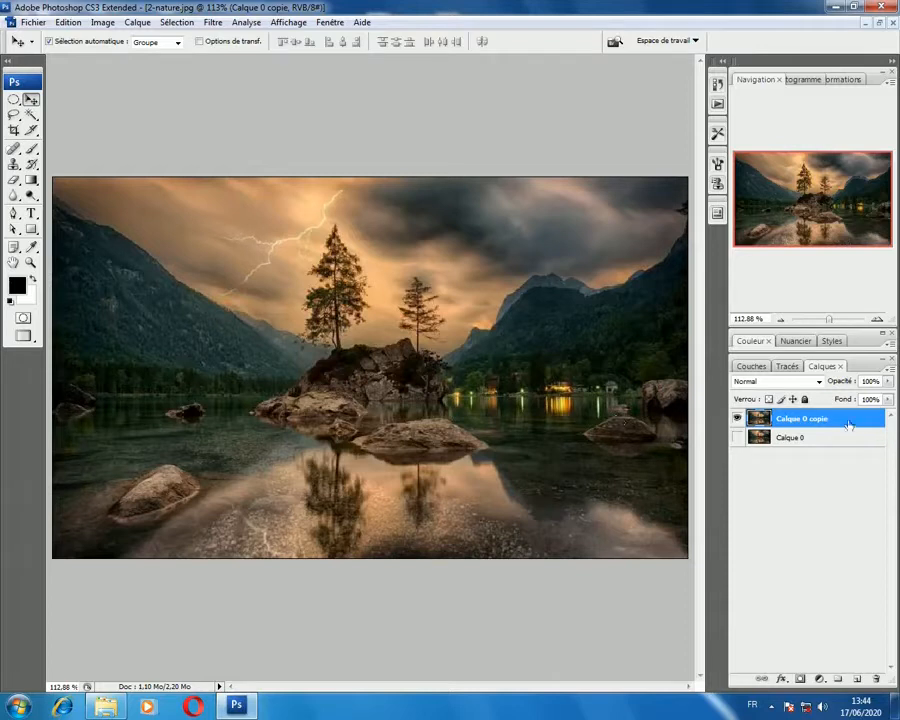
# Step: Apply a Levels adjustment to Calque 0 copie with input black at 9, white at about 230 and the midtones darkened
pyautogui.click(102, 23)
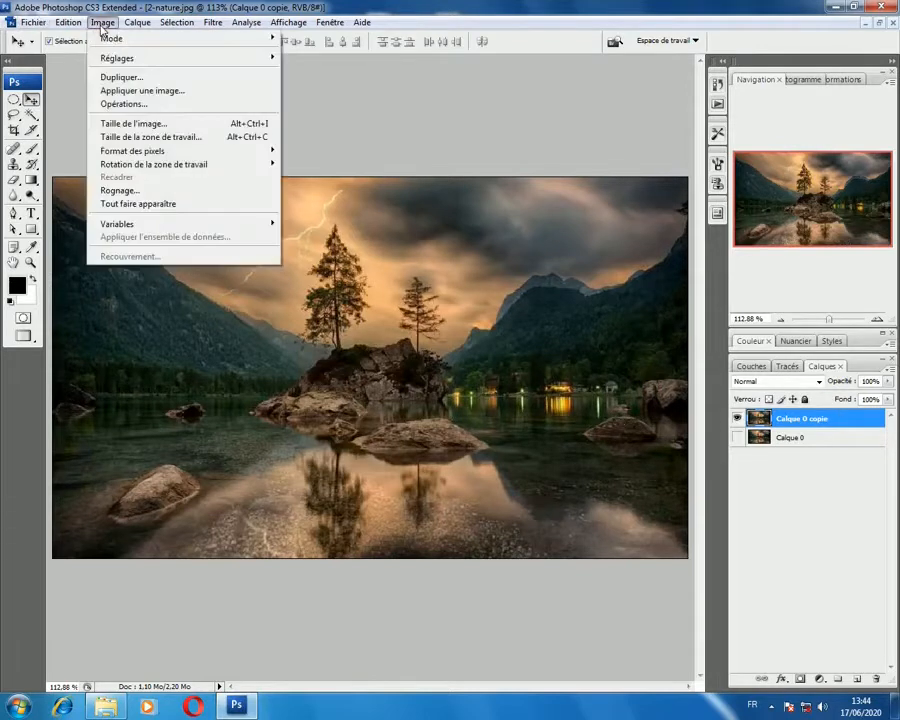
pyautogui.moveTo(255, 58)
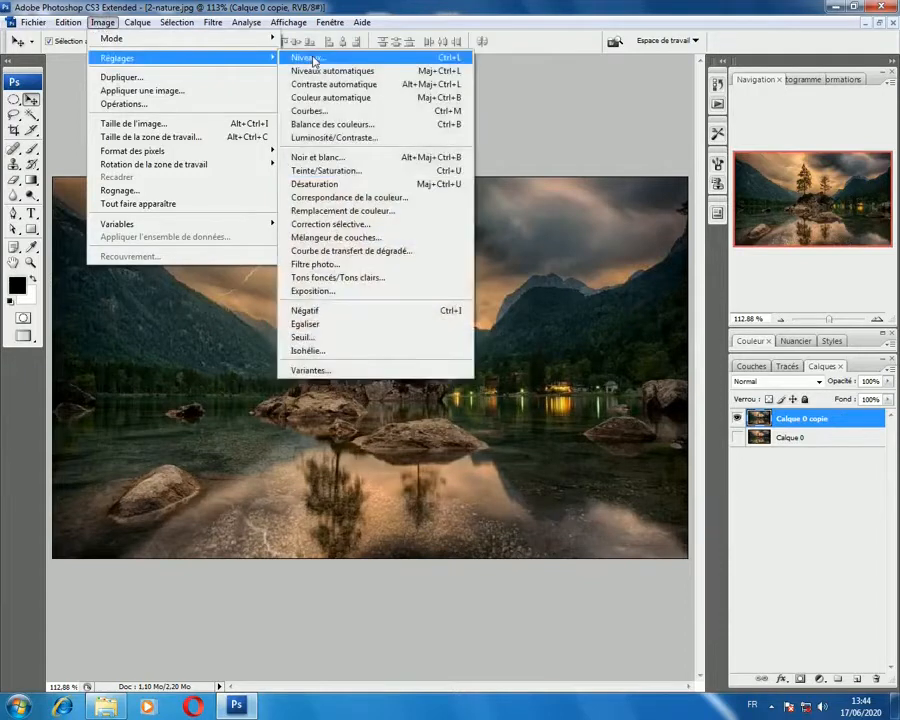
pyautogui.click(360, 57)
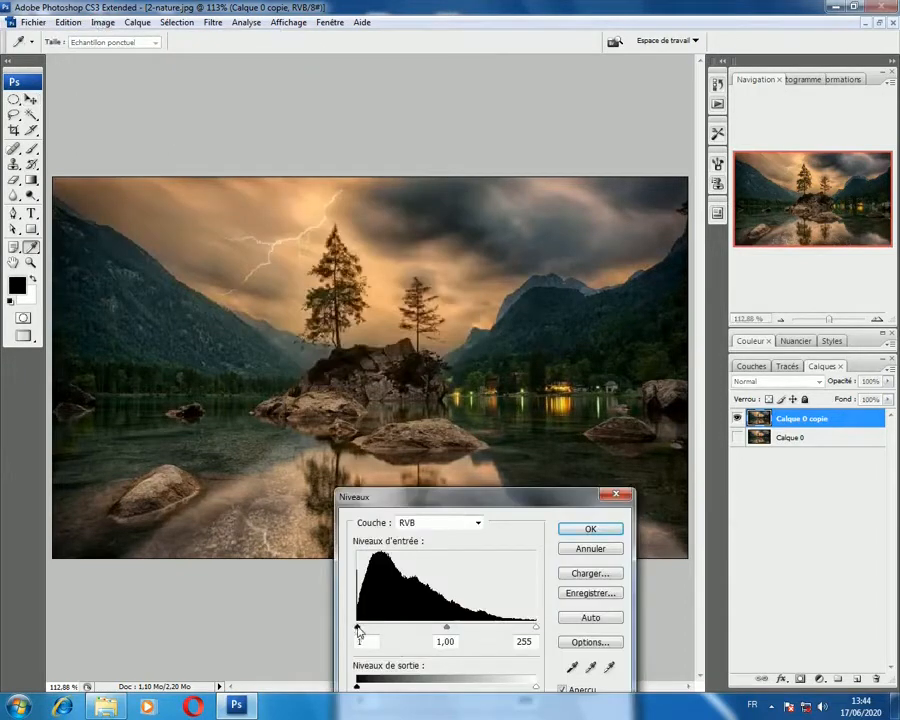
pyautogui.moveTo(359, 630); pyautogui.dragTo(363, 628)
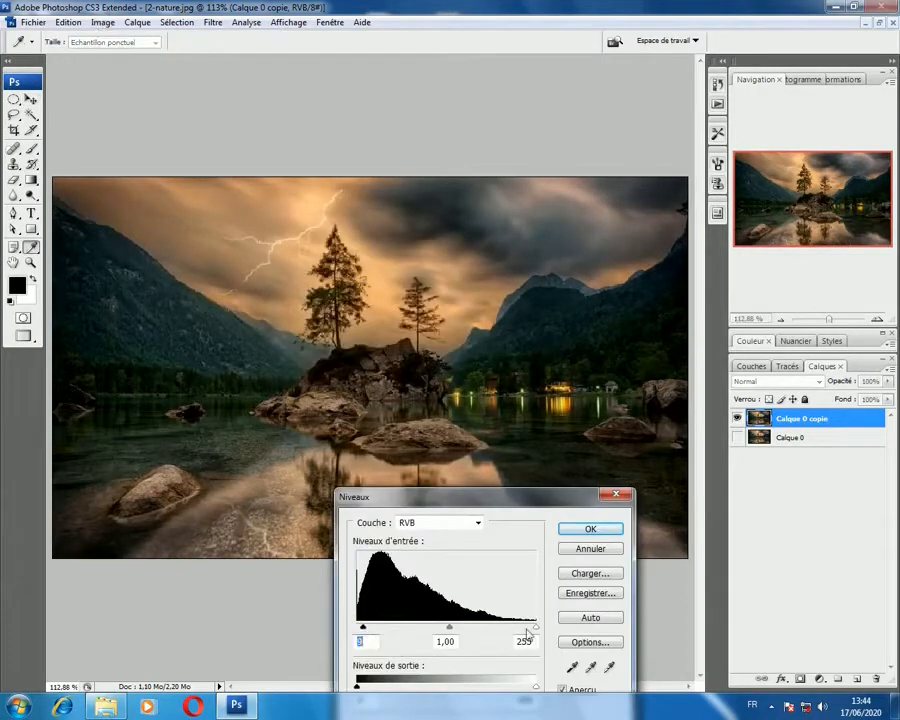
pyautogui.moveTo(536, 628); pyautogui.dragTo(519, 632)
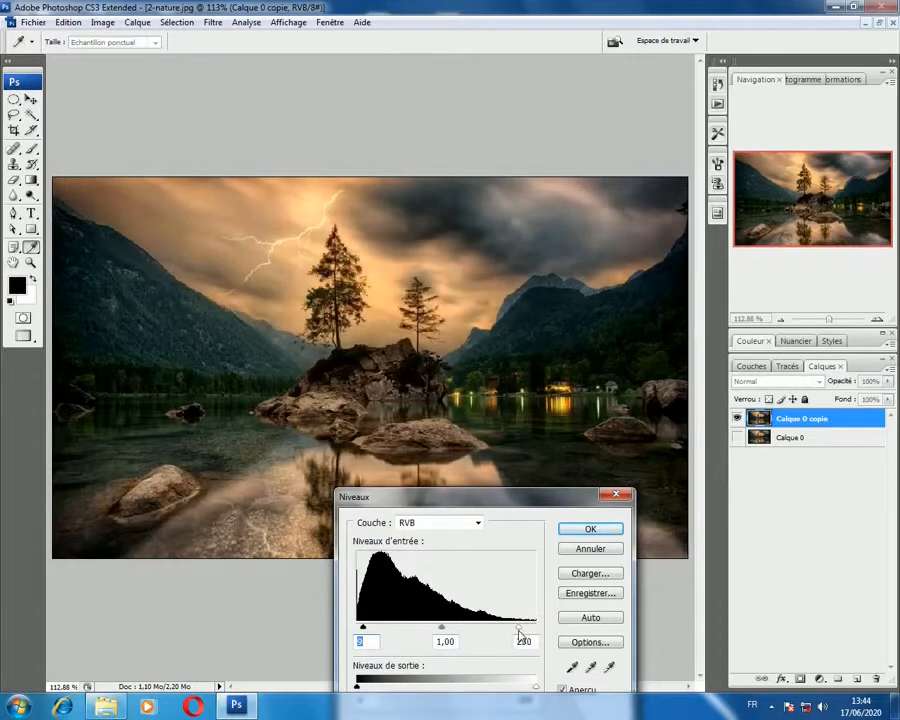
pyautogui.click(518, 631)
pyautogui.moveTo(442, 628)
pyautogui.mouseDown()
pyautogui.moveTo(463, 628)
pyautogui.moveTo(428, 632)
pyautogui.moveTo(456, 634)
pyautogui.mouseUp()
pyautogui.click(590, 530)
pyautogui.press('v')
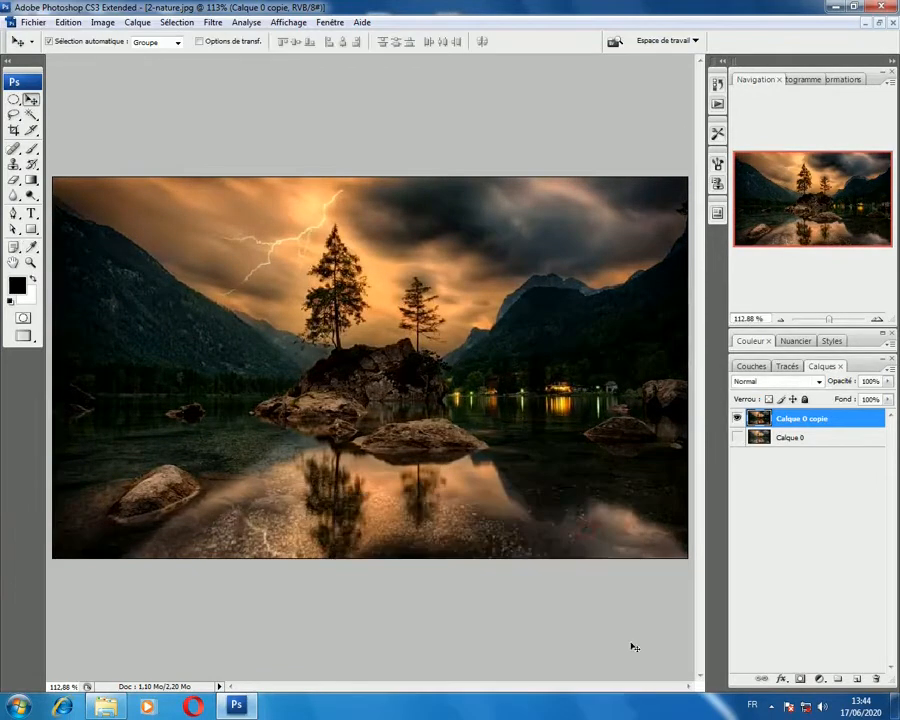
# Step: Show Calque 0, hide the darkened copy above it, and duplicate Calque 0 again
pyautogui.click(800, 438)
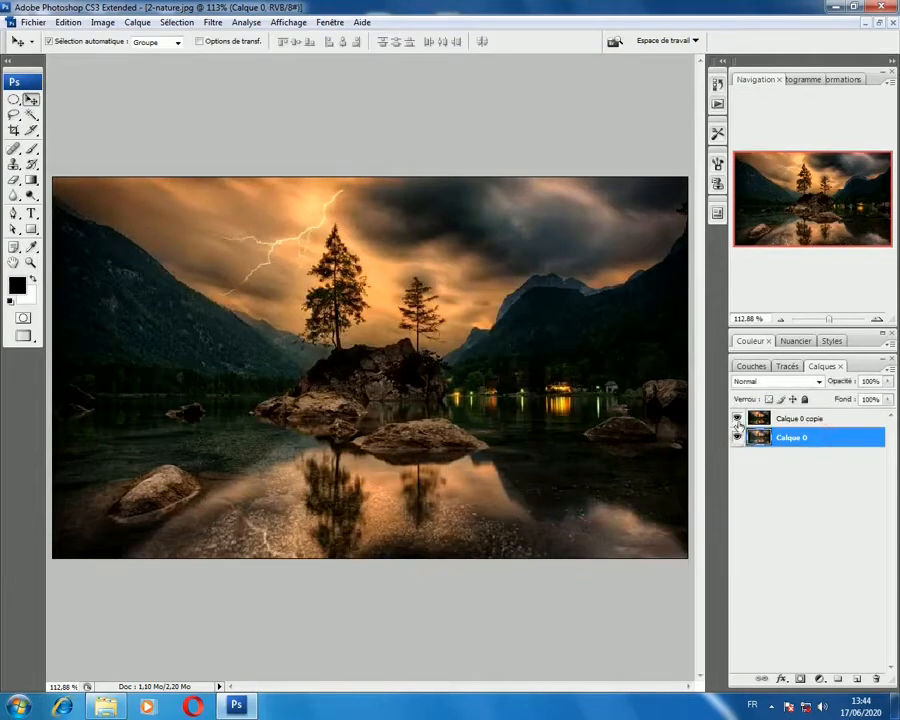
pyautogui.click(737, 418)
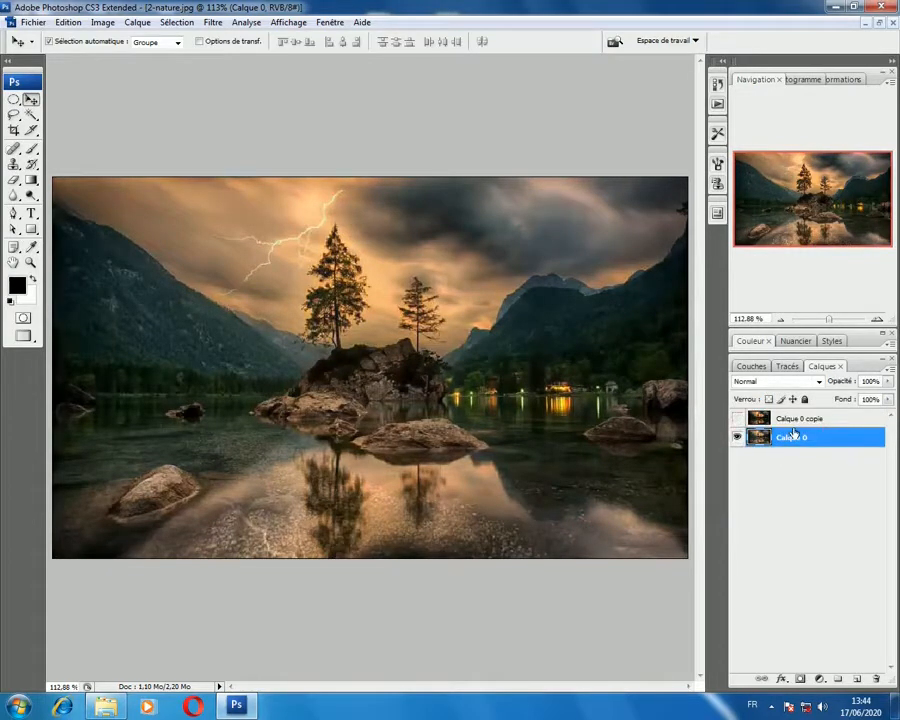
pyautogui.hotkey('ctrl', 'j')
# Step: Rename the darkened layer Calque 0 copie as "noir"
pyautogui.doubleClick(797, 419)
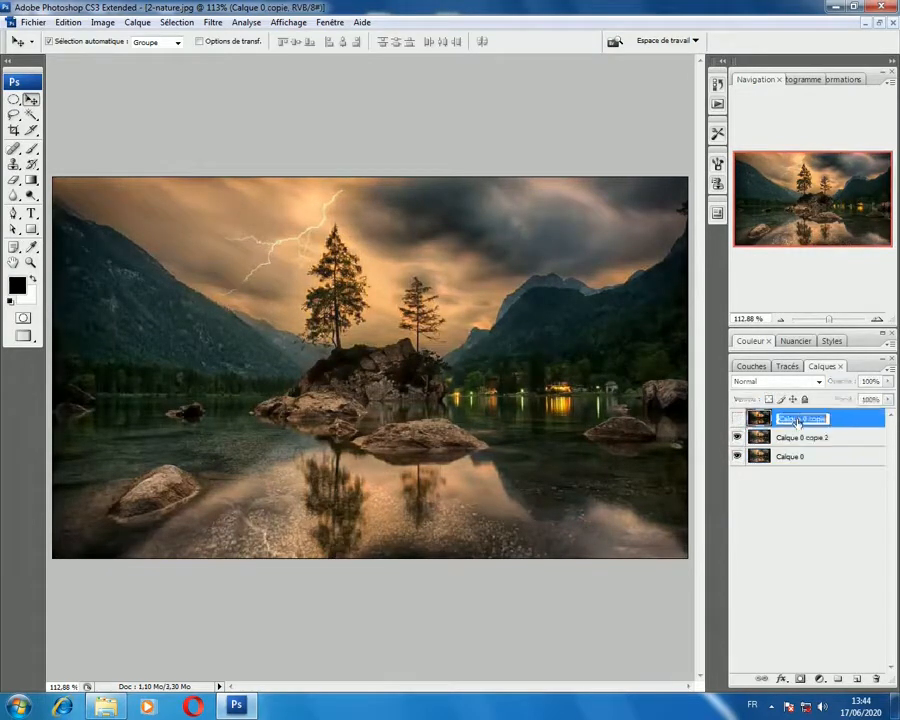
pyautogui.write('noir')
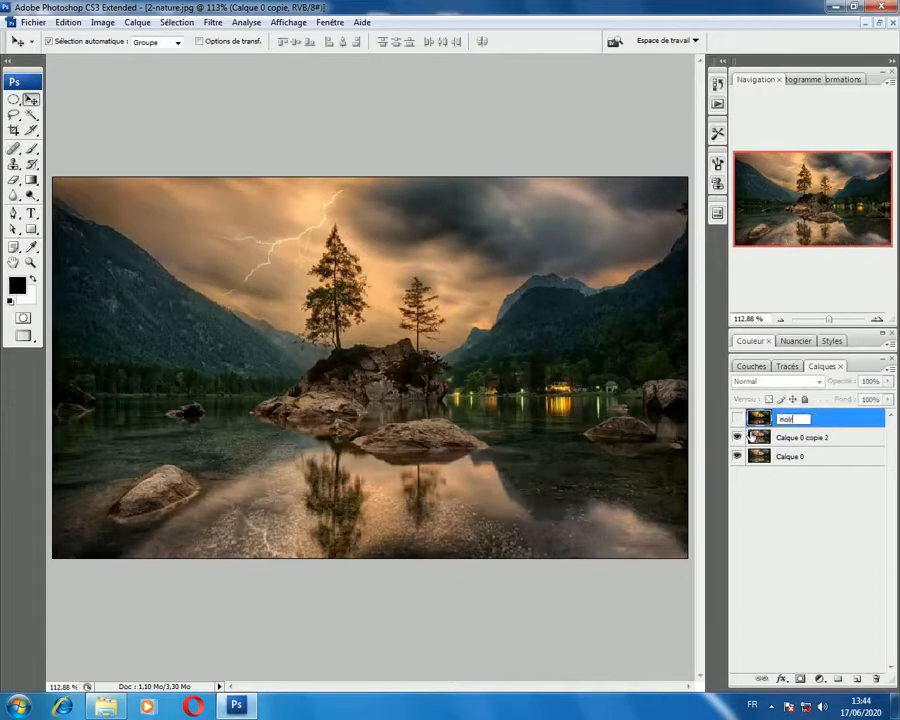
pyautogui.click(832, 559)
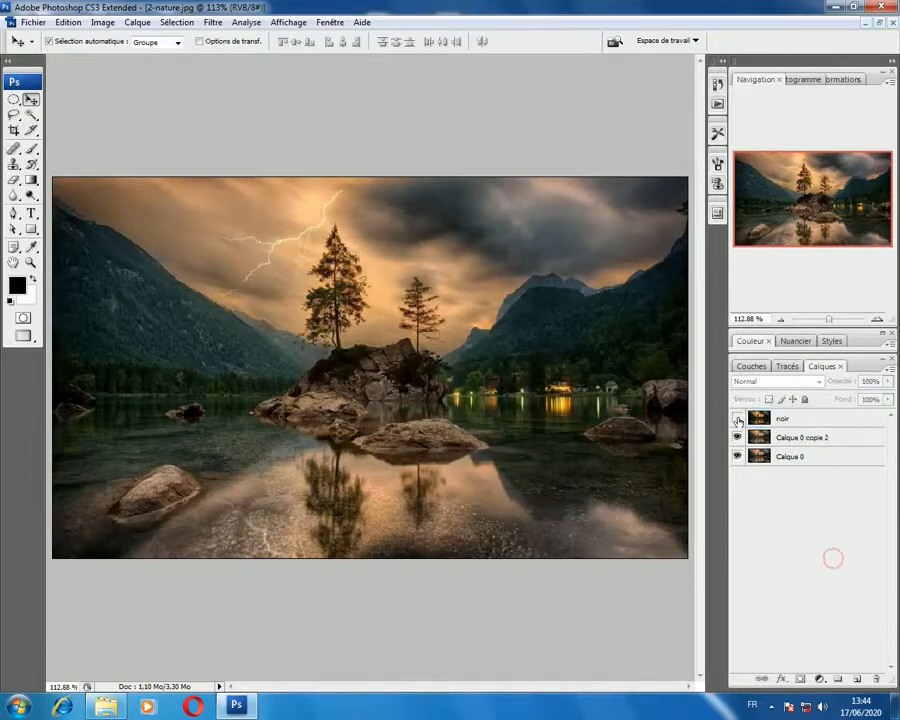
# Step: Check the noir layer on and off, leave it hidden, and move Calque 0 copie 2 above it
pyautogui.click(737, 419)
pyautogui.click(737, 419)
pyautogui.click(806, 437)
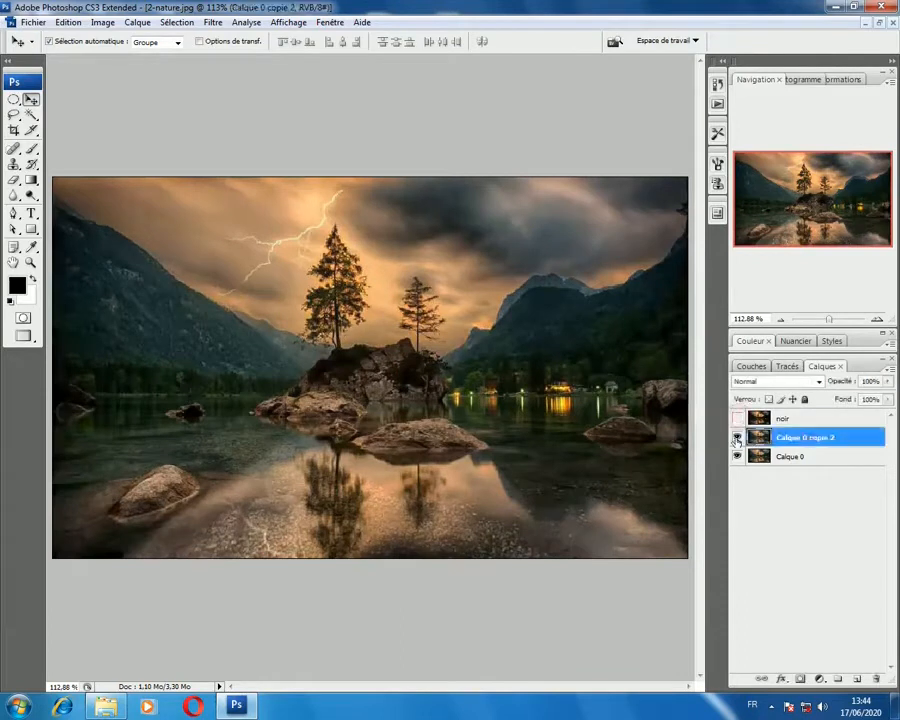
pyautogui.moveTo(779, 437); pyautogui.dragTo(785, 418)
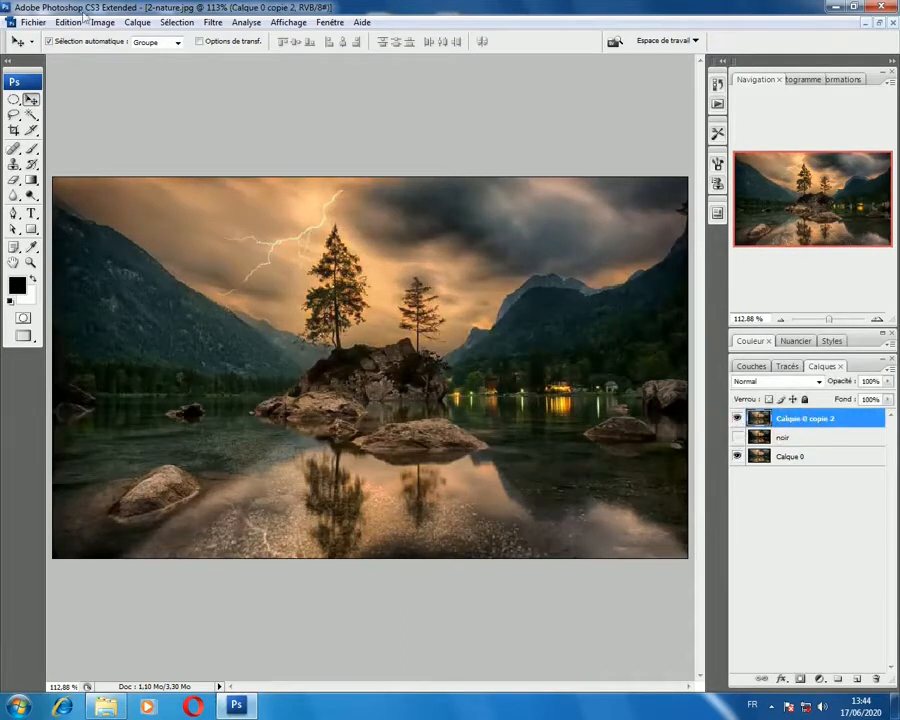
# Step: Apply a Levels adjustment to Calque 0 copie 2 with input levels 21, 1,12 and 225
pyautogui.click(103, 22)
pyautogui.moveTo(200, 58)
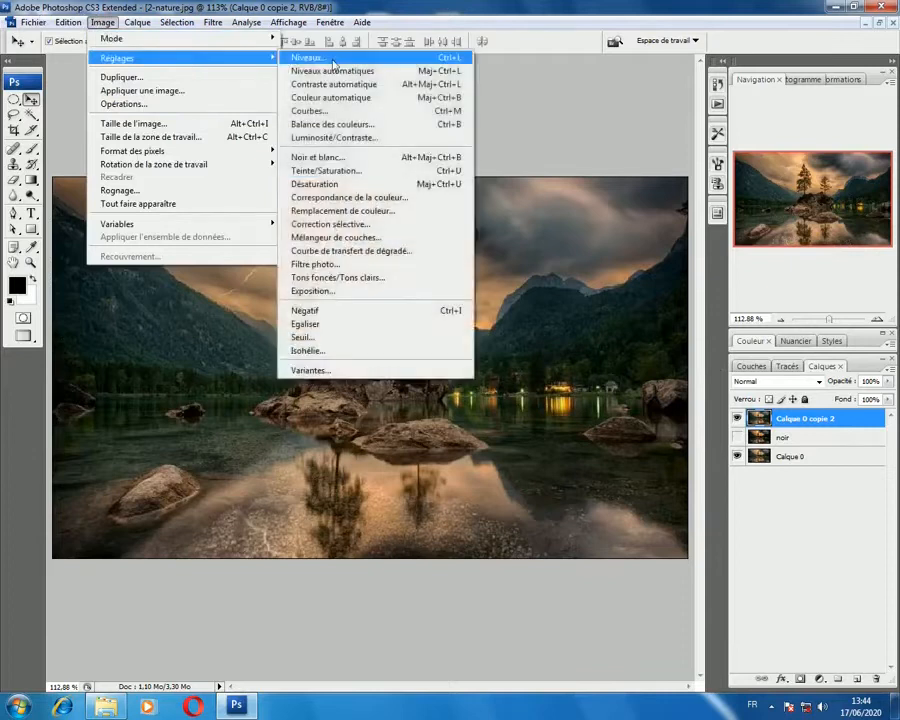
pyautogui.click(328, 60)
pyautogui.moveTo(549, 480); pyautogui.dragTo(395, 410)
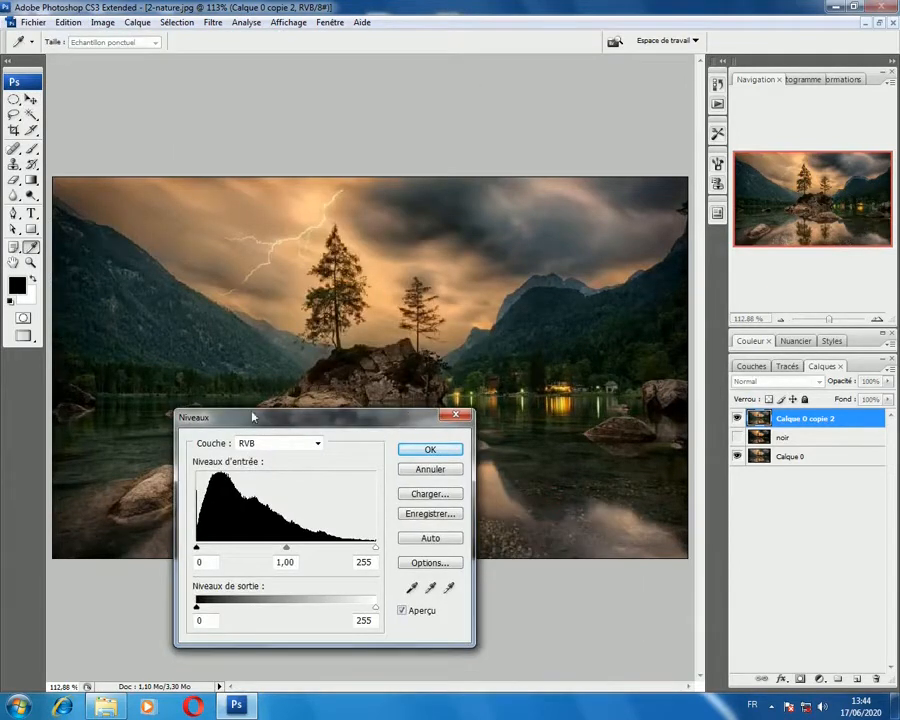
pyautogui.moveTo(251, 412); pyautogui.dragTo(437, 527)
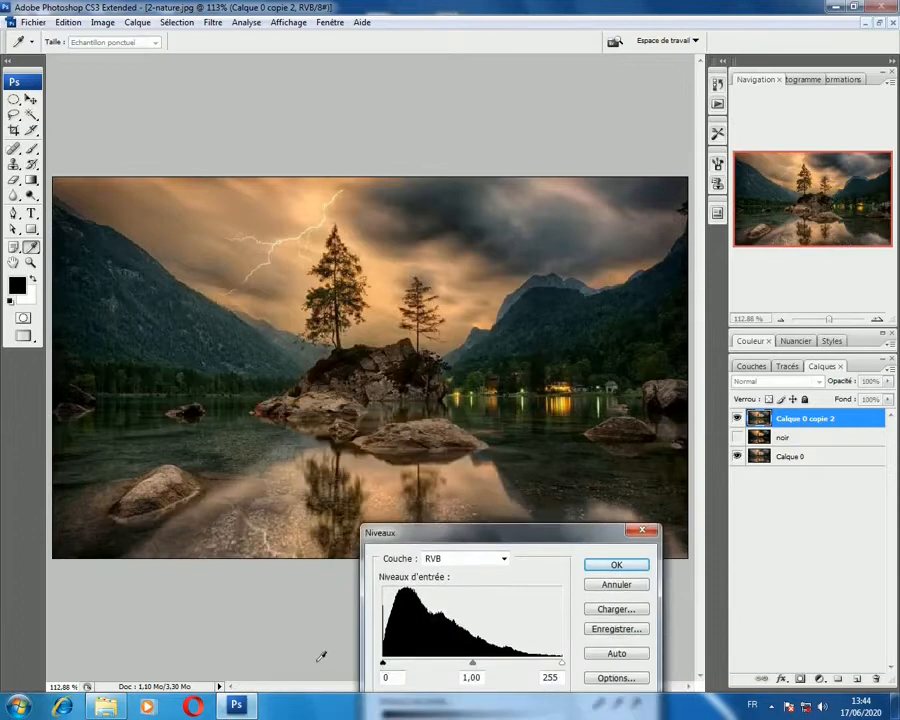
pyautogui.moveTo(383, 664); pyautogui.dragTo(398, 667)
pyautogui.moveTo(561, 663); pyautogui.dragTo(533, 665)
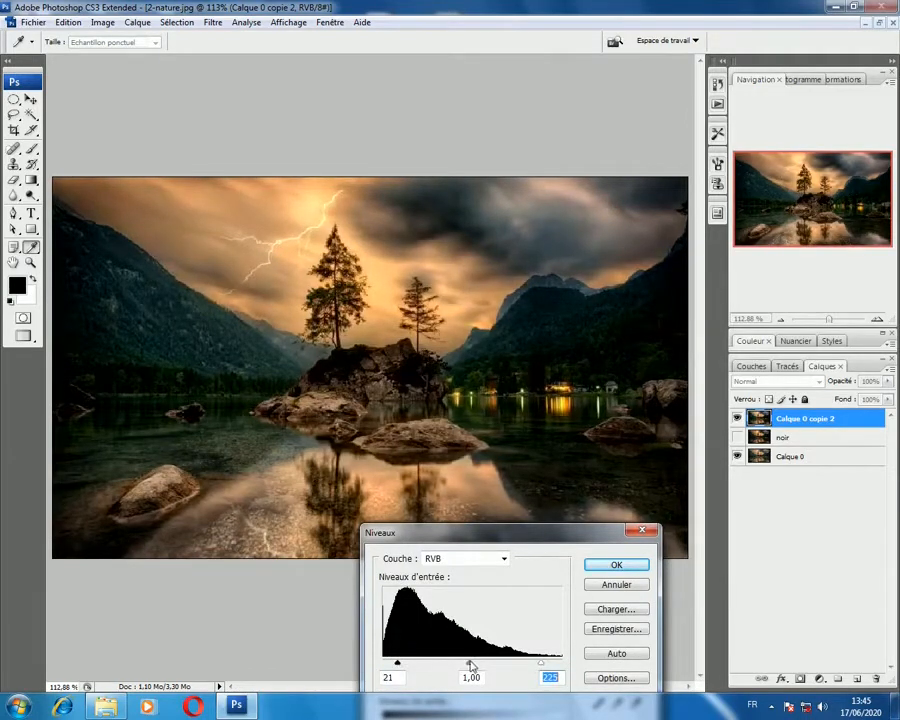
pyautogui.moveTo(472, 664)
pyautogui.mouseDown()
pyautogui.moveTo(480, 665)
pyautogui.moveTo(464, 665)
pyautogui.mouseUp()
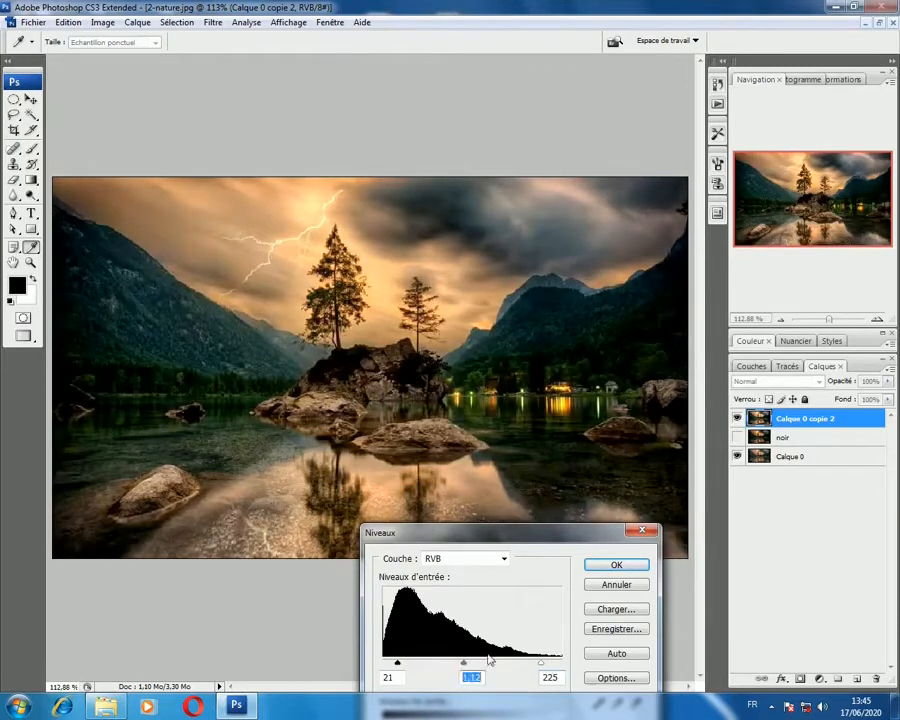
pyautogui.click(617, 566)
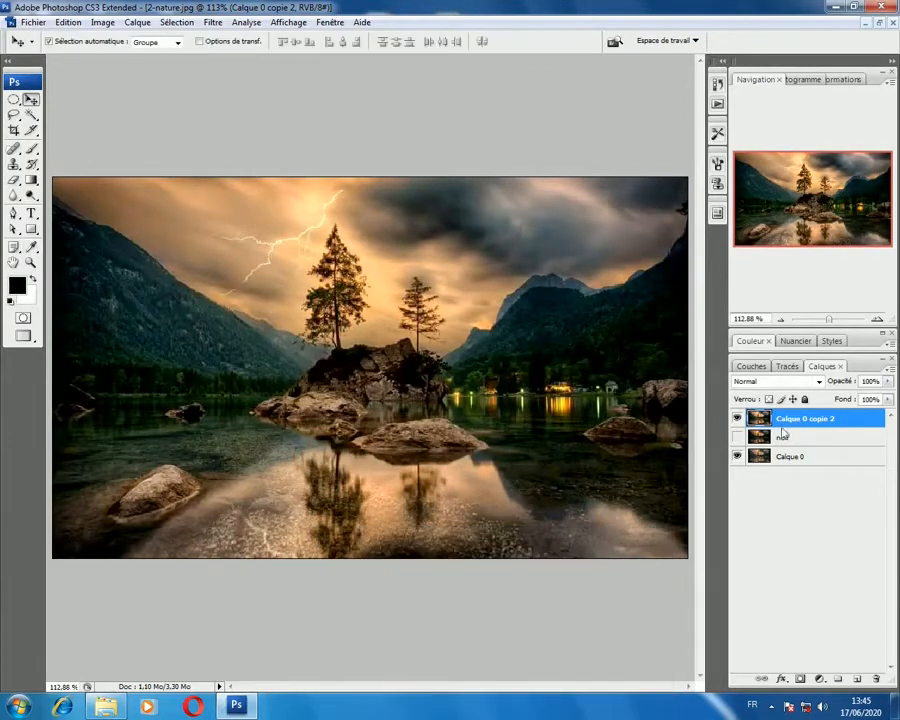
# Step: Toggle the visibility of noir and Calque 0 copie 2 to compare the adjustments, leaving all three layers visible
pyautogui.click(737, 436)
pyautogui.click(803, 438)
pyautogui.click(737, 419)
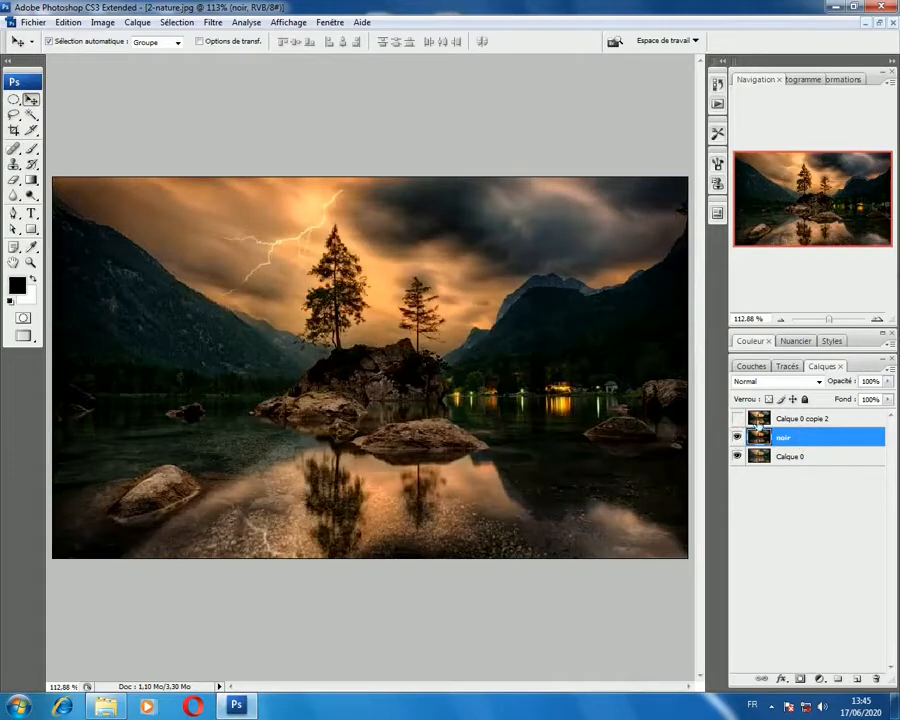
pyautogui.click(737, 419)
pyautogui.click(737, 438)
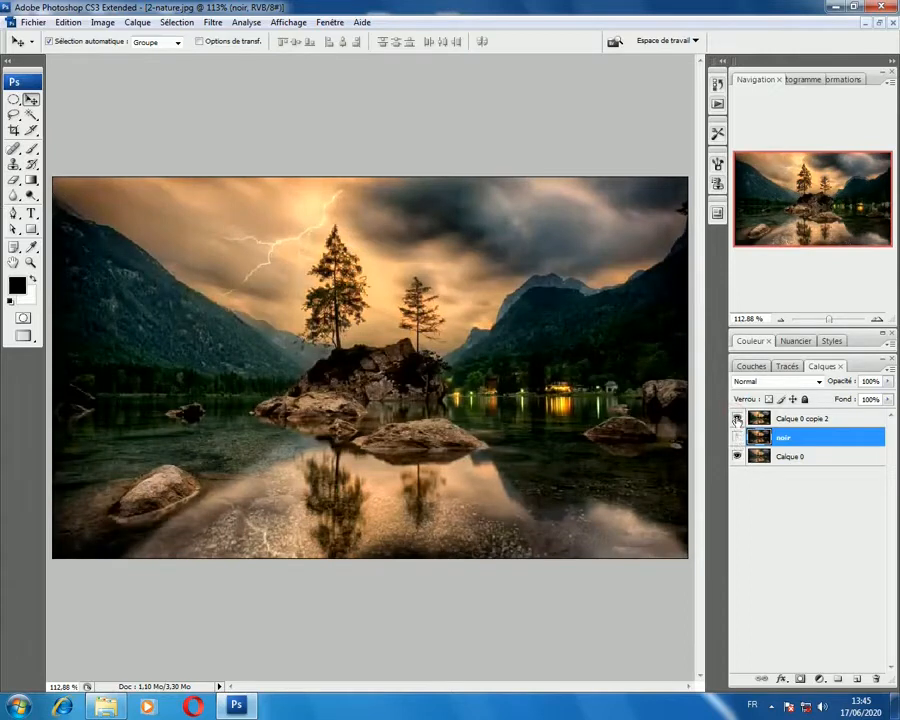
pyautogui.click(737, 419)
pyautogui.click(737, 438)
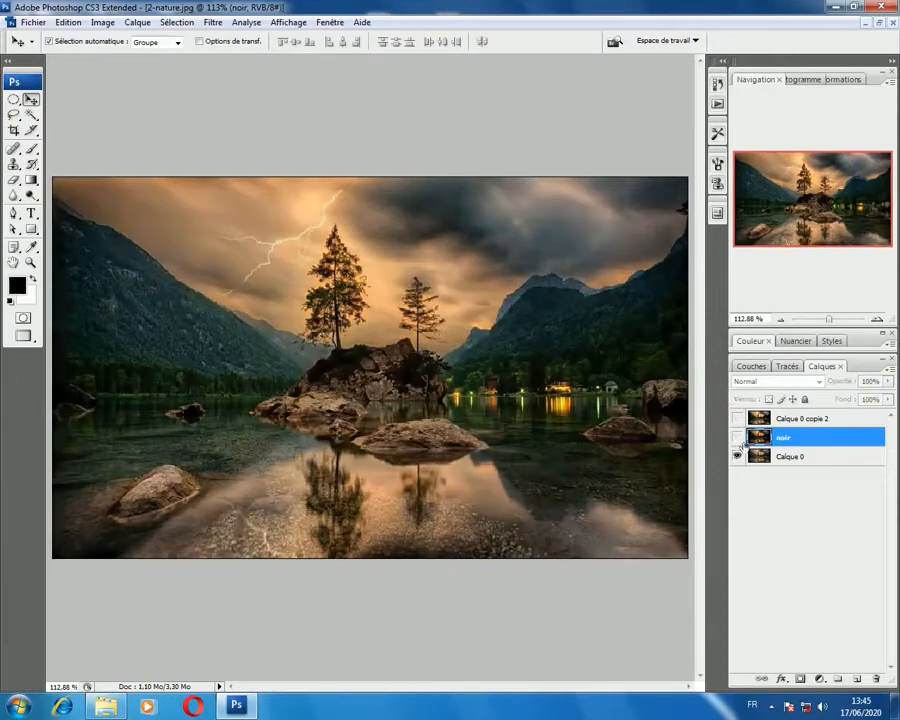
pyautogui.click(737, 419)
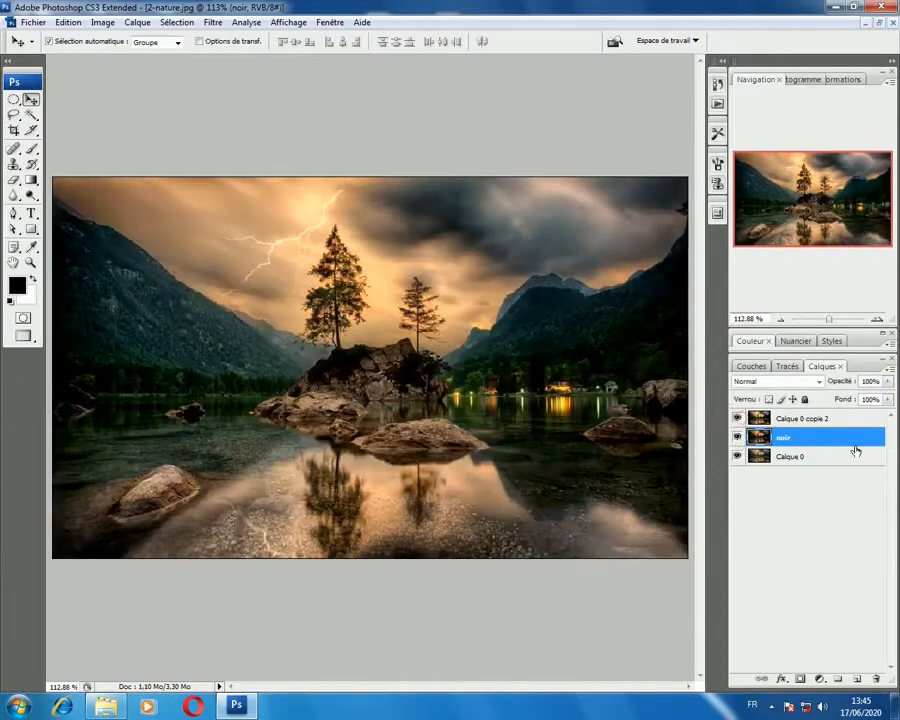
# Step: Rename the lowest layer, Calque 0, as "original"
pyautogui.doubleClick(786, 457)
pyautogui.write('ordinal')
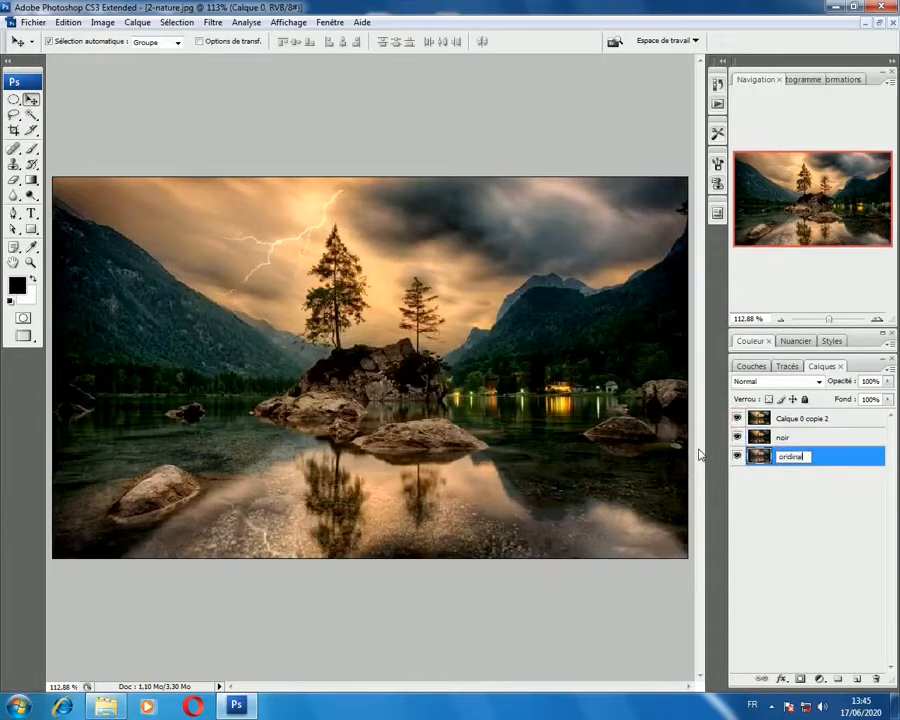
pyautogui.write('idinal')
pyautogui.press('Return')
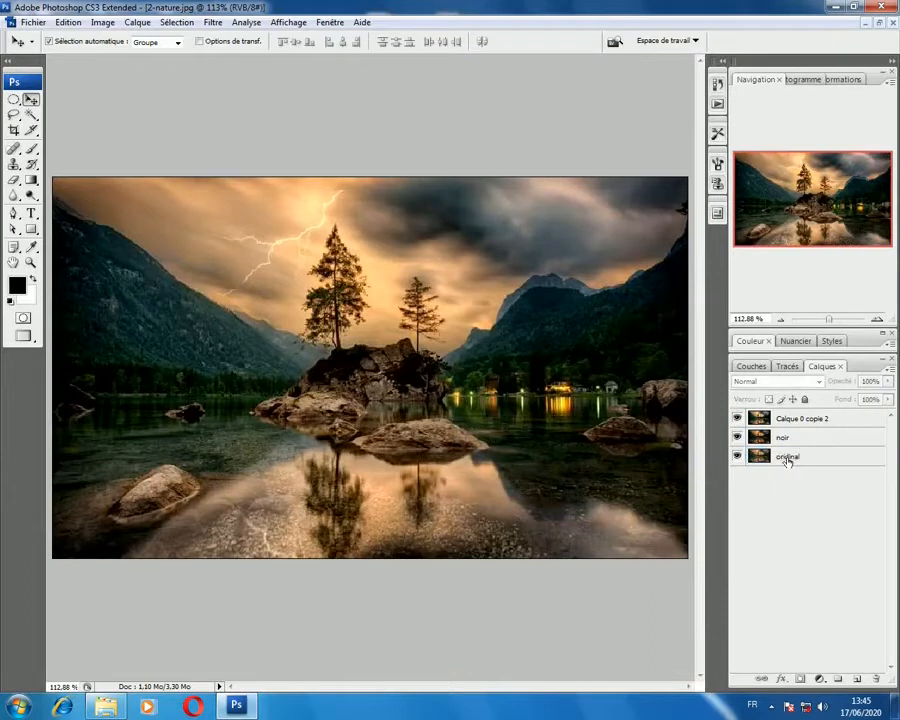
pyautogui.doubleClick(790, 457)
pyautogui.write('or')
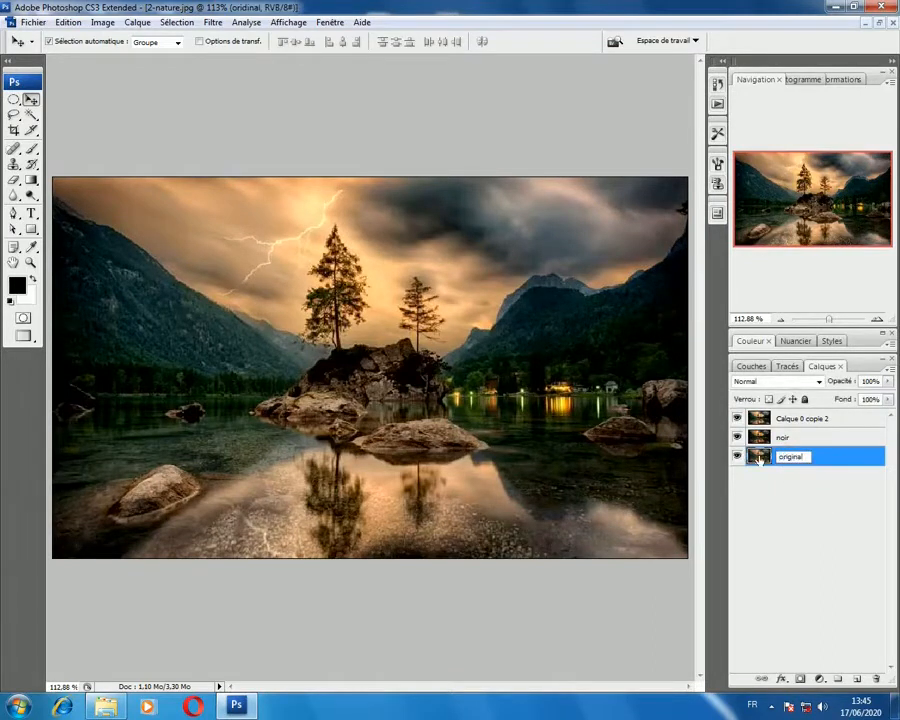
pyautogui.press('Return')
# Step: Rename the uppermost layer, Calque 0 copie 2, as "blanc" and select it
pyautogui.doubleClick(803, 418)
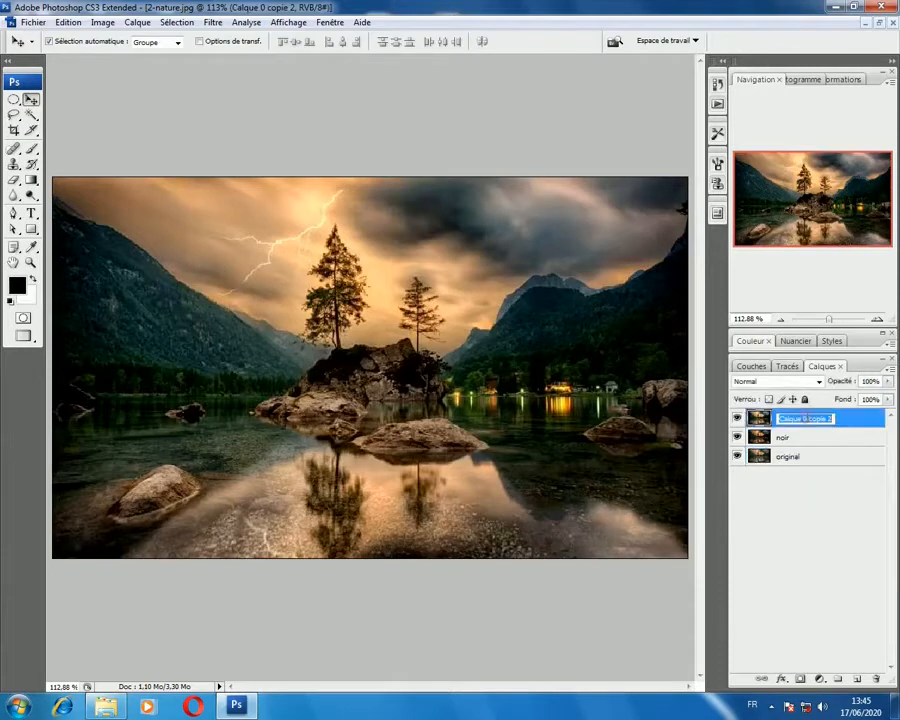
pyautogui.write('blanc')
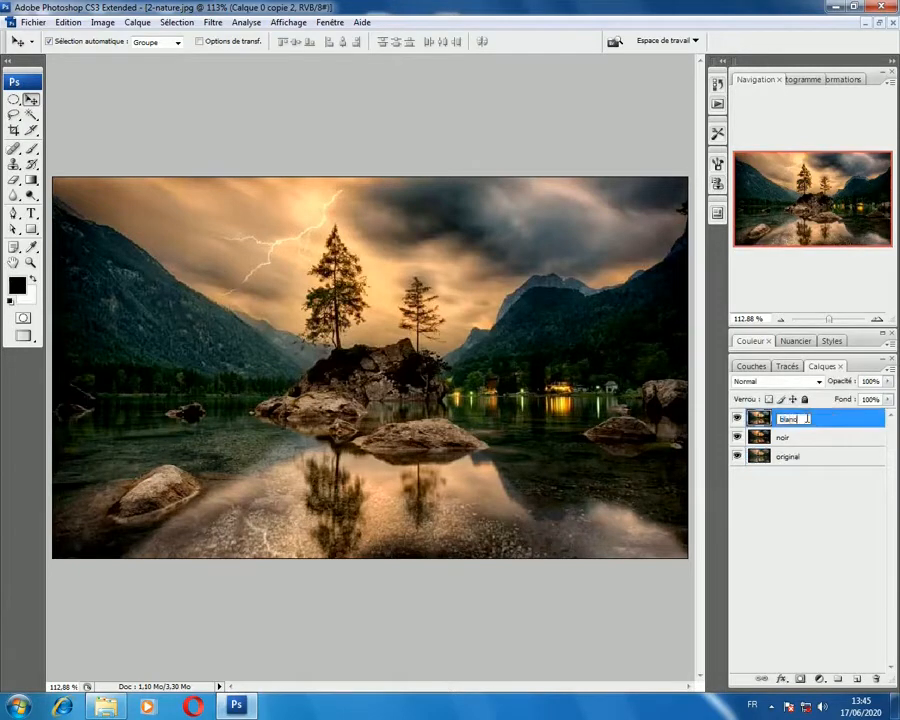
pyautogui.click(804, 566)
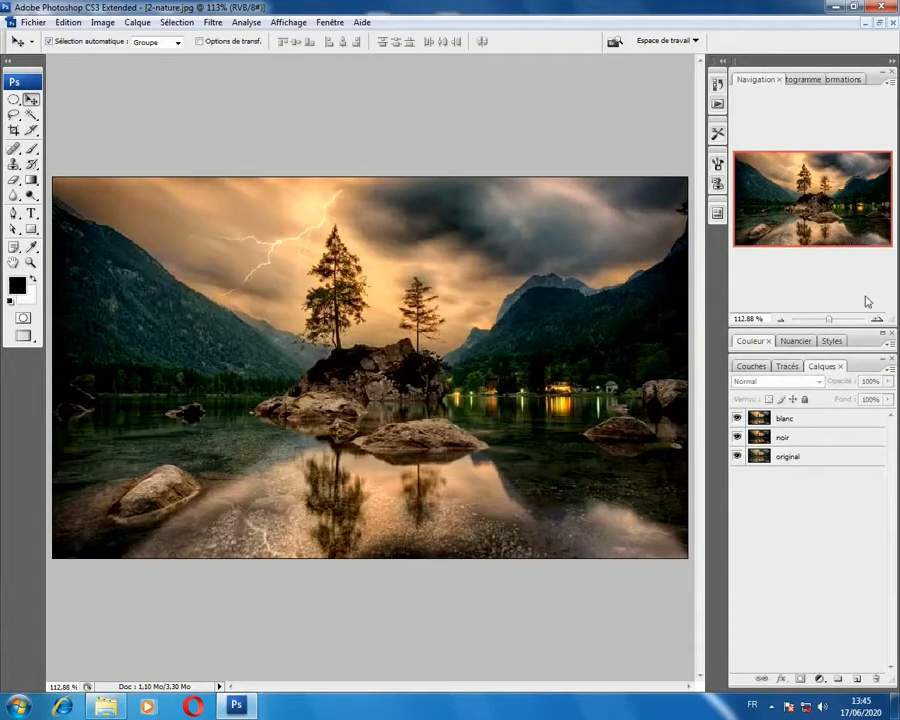
pyautogui.click(785, 420)
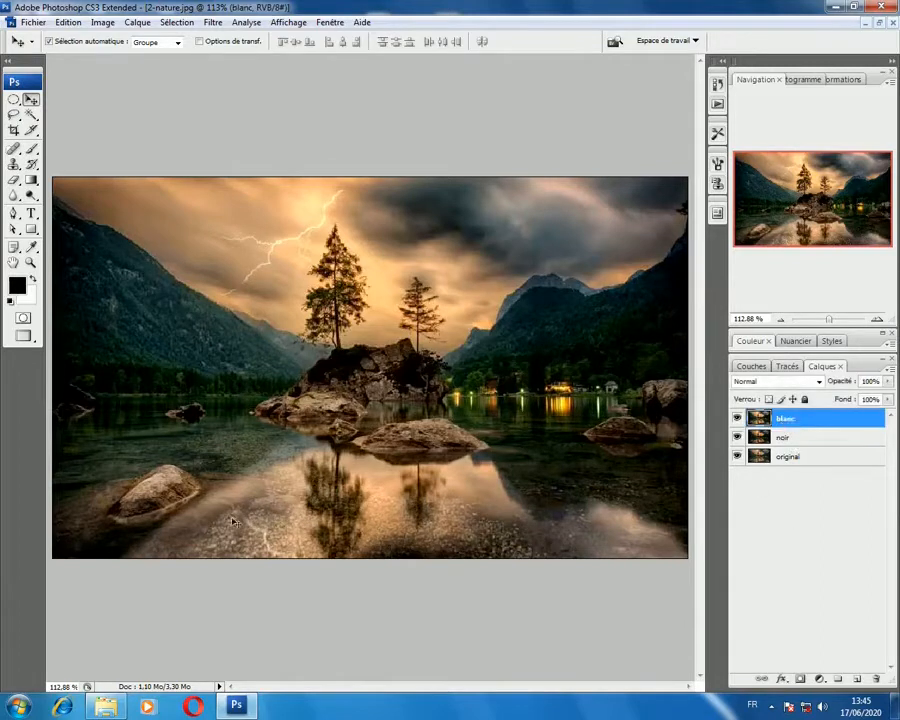
# Step: Add a layer mask to the blanc layer and set the Brush diameter to 137 px
pyautogui.click(800, 678)
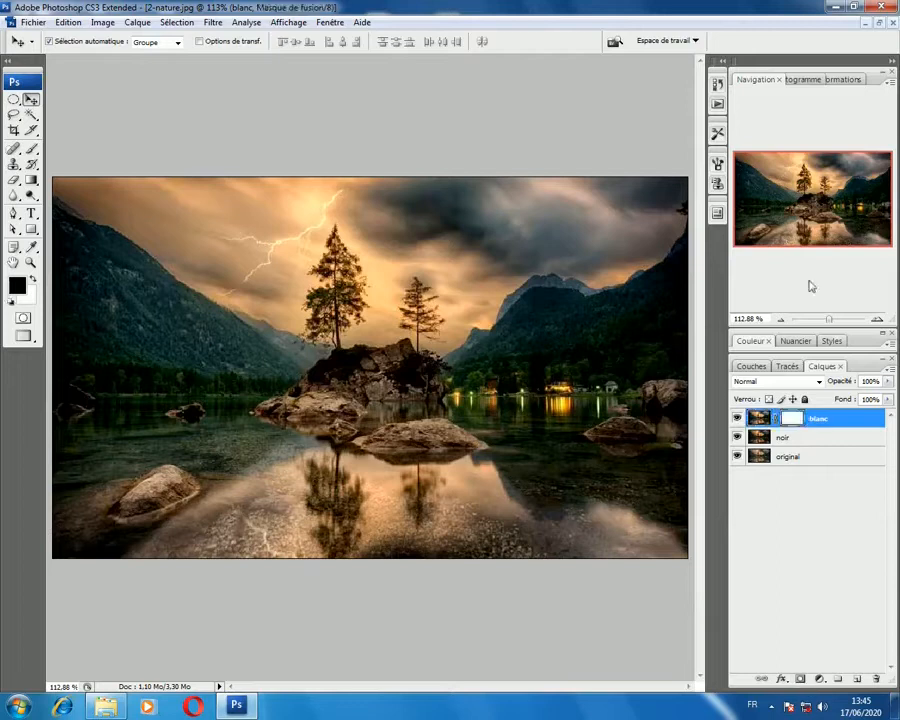
pyautogui.click(31, 148)
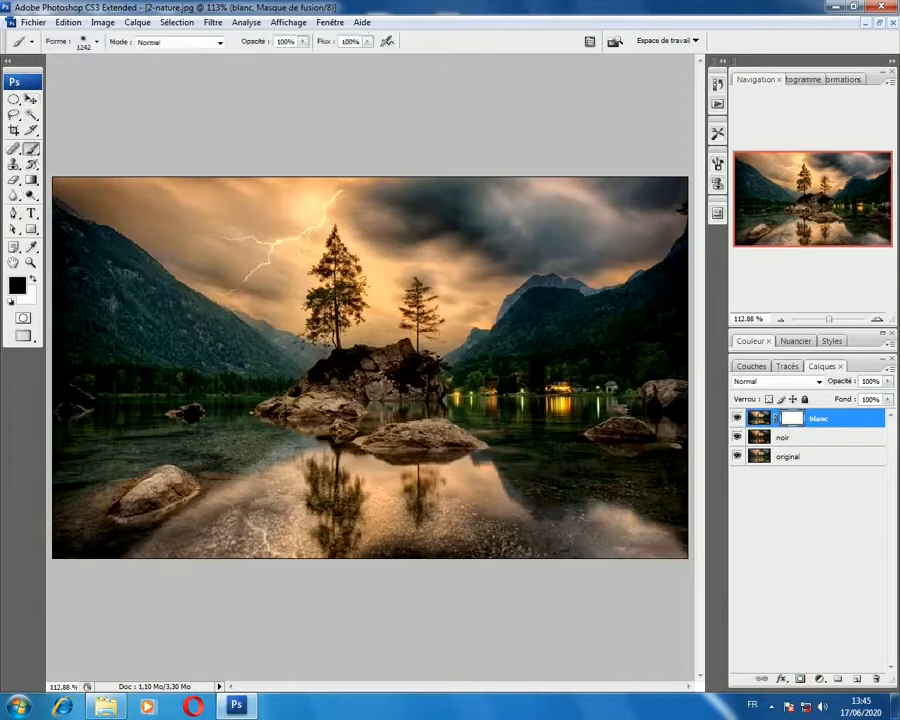
pyautogui.rightClick(405, 356)
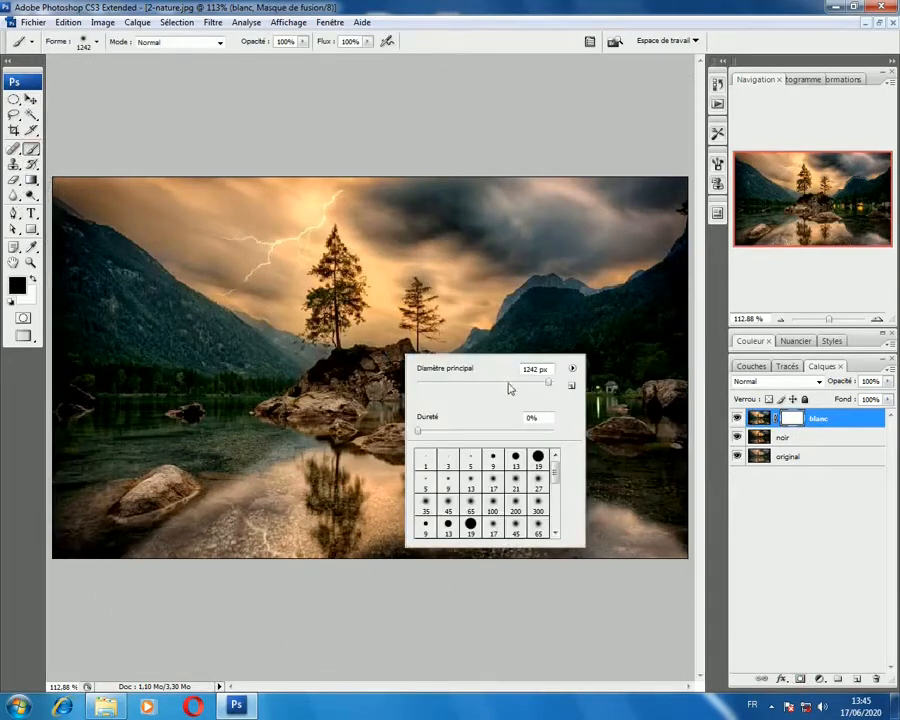
pyautogui.moveTo(505, 386)
pyautogui.mouseDown()
pyautogui.moveTo(481, 384)
pyautogui.moveTo(498, 383)
pyautogui.mouseUp()
pyautogui.click(96, 43)
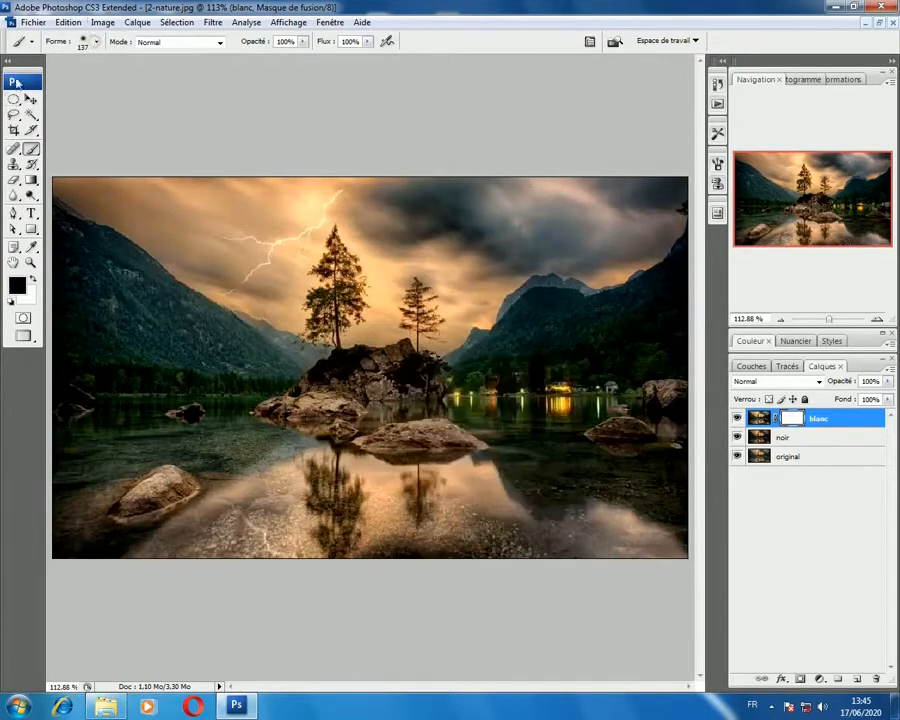
pyautogui.click(97, 42)
# Step: Try masking the sky above the small tree with a black brush at 100% hardness, and undo the painting
pyautogui.click(165, 6)
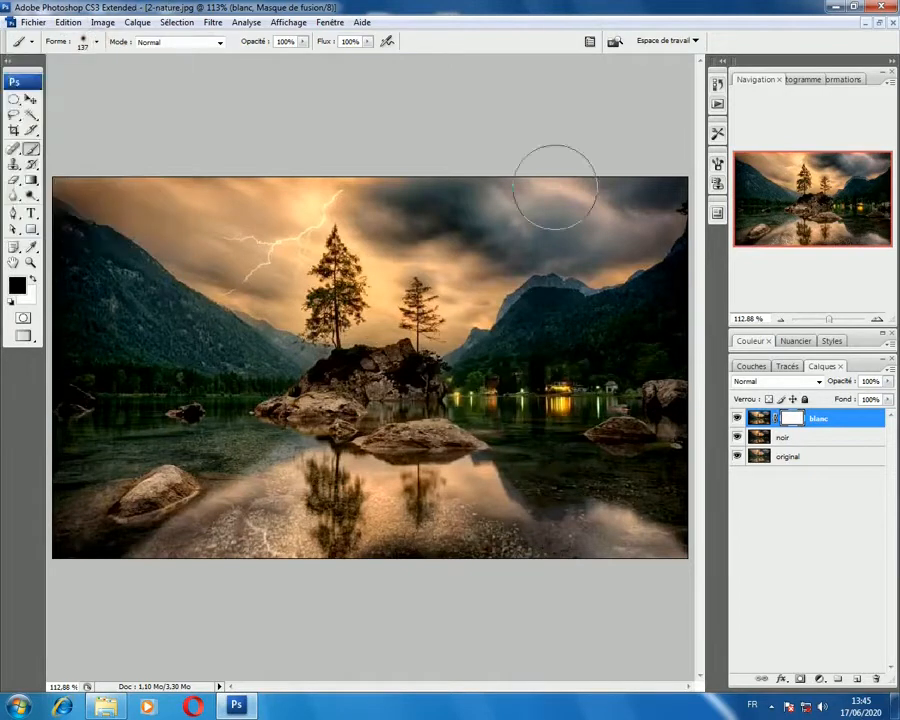
pyautogui.click(98, 42)
pyautogui.moveTo(19, 129); pyautogui.dragTo(157, 123)
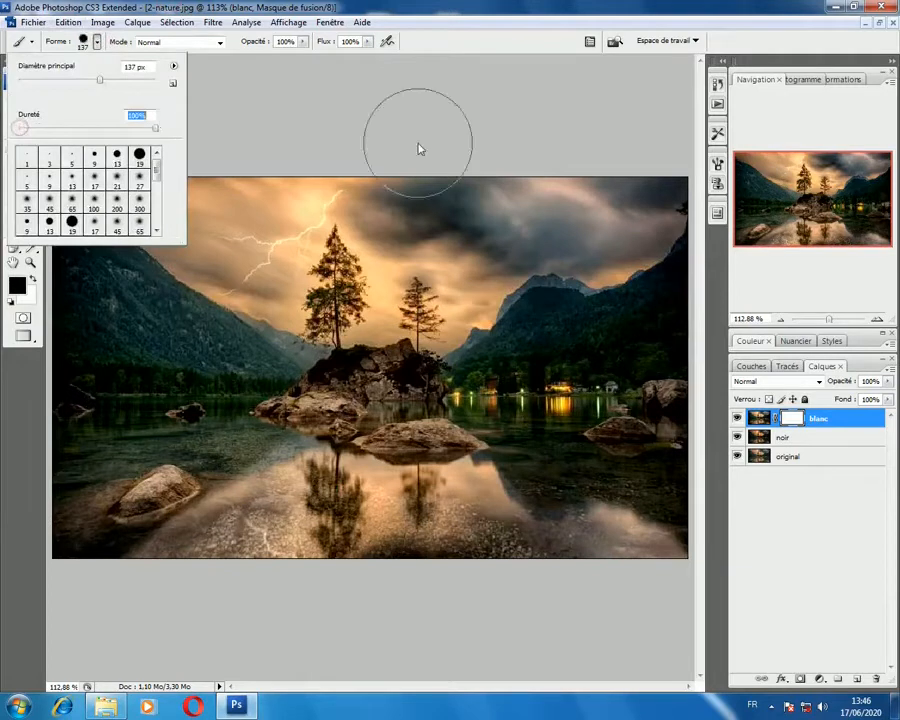
pyautogui.click(421, 5)
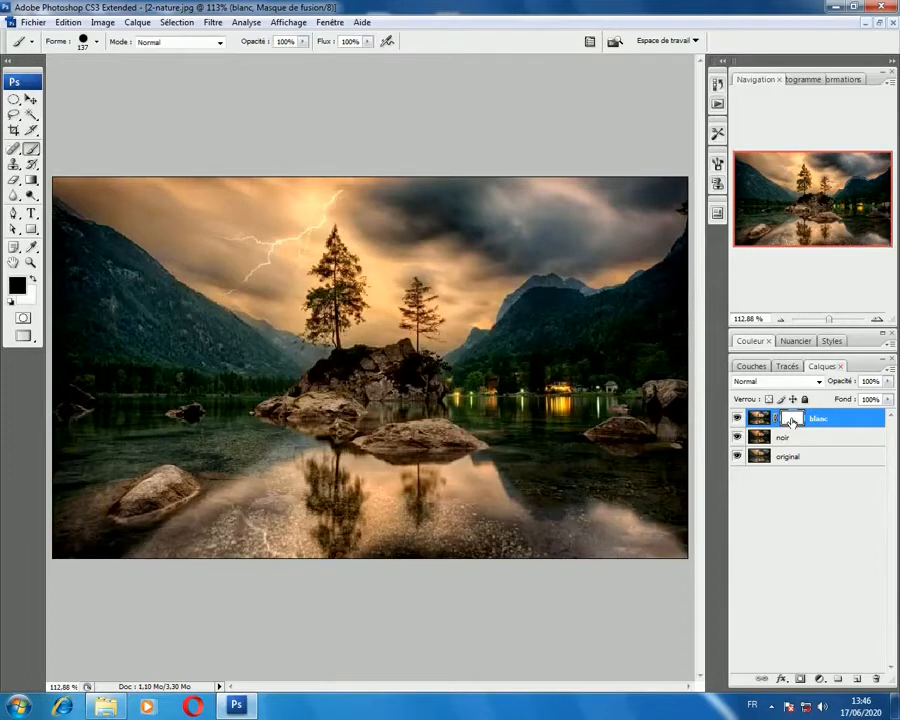
pyautogui.click(454, 267)
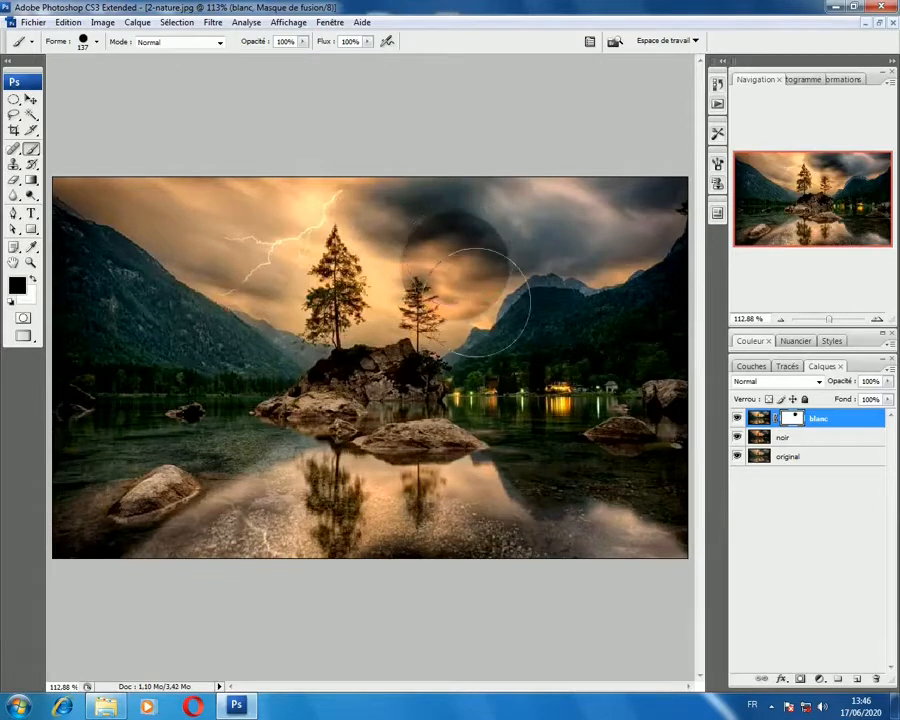
pyautogui.click(456, 254)
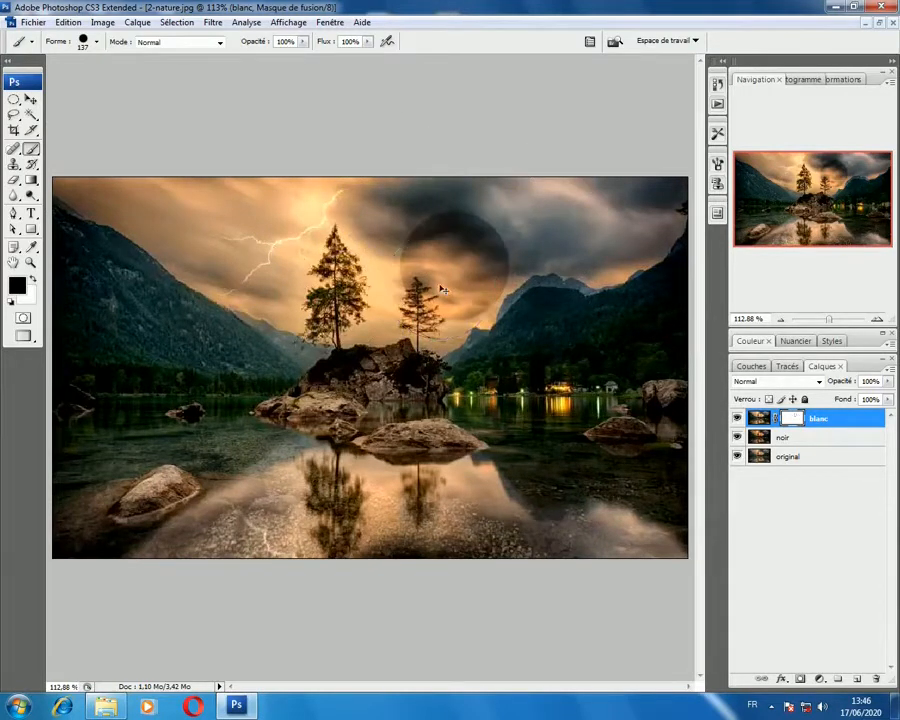
pyautogui.hotkey('ctrl', 'z')
# Step: Set the brush hardness to 0% and paint black on the blanc mask over the dark clouds, mountainsides, lower corners and bottom edge
pyautogui.click(85, 41)
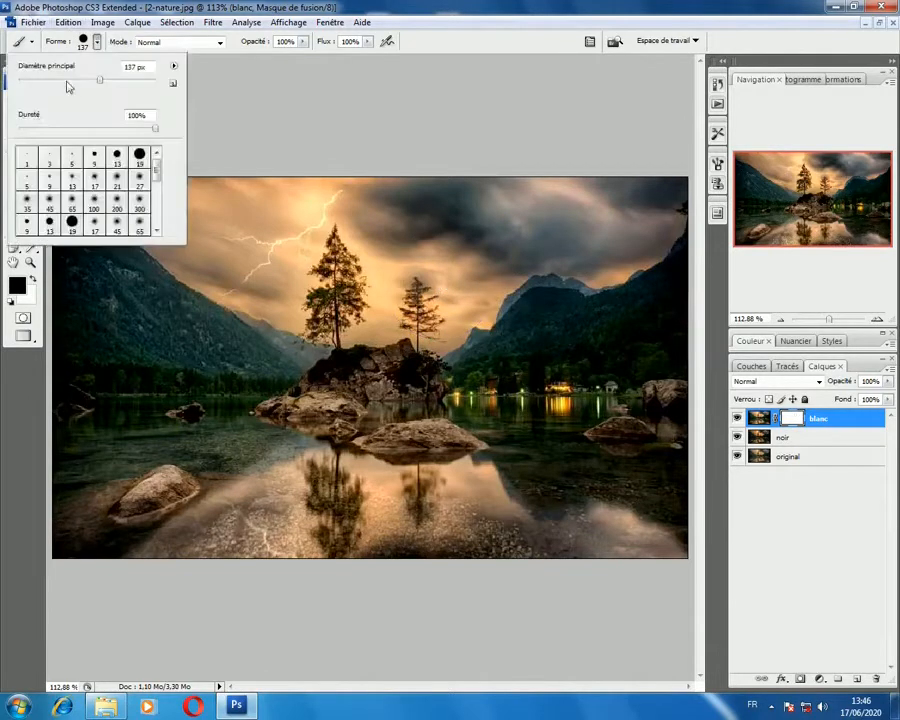
pyautogui.moveTo(133, 130); pyautogui.dragTo(4, 133)
pyautogui.click(596, 113)
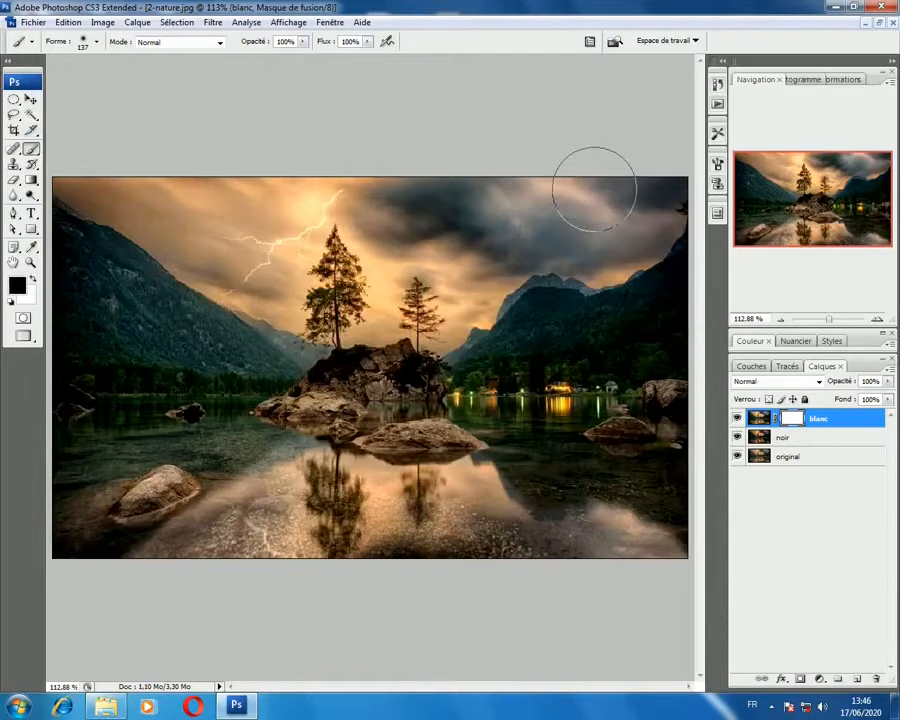
pyautogui.moveTo(594, 189)
pyautogui.mouseDown()
pyautogui.moveTo(613, 220)
pyautogui.moveTo(605, 240)
pyautogui.moveTo(653, 204)
pyautogui.moveTo(604, 239)
pyautogui.moveTo(506, 242)
pyautogui.moveTo(438, 226)
pyautogui.moveTo(441, 204)
pyautogui.moveTo(410, 213)
pyautogui.moveTo(427, 217)
pyautogui.moveTo(390, 207)
pyautogui.moveTo(513, 186)
pyautogui.moveTo(585, 213)
pyautogui.mouseUp()
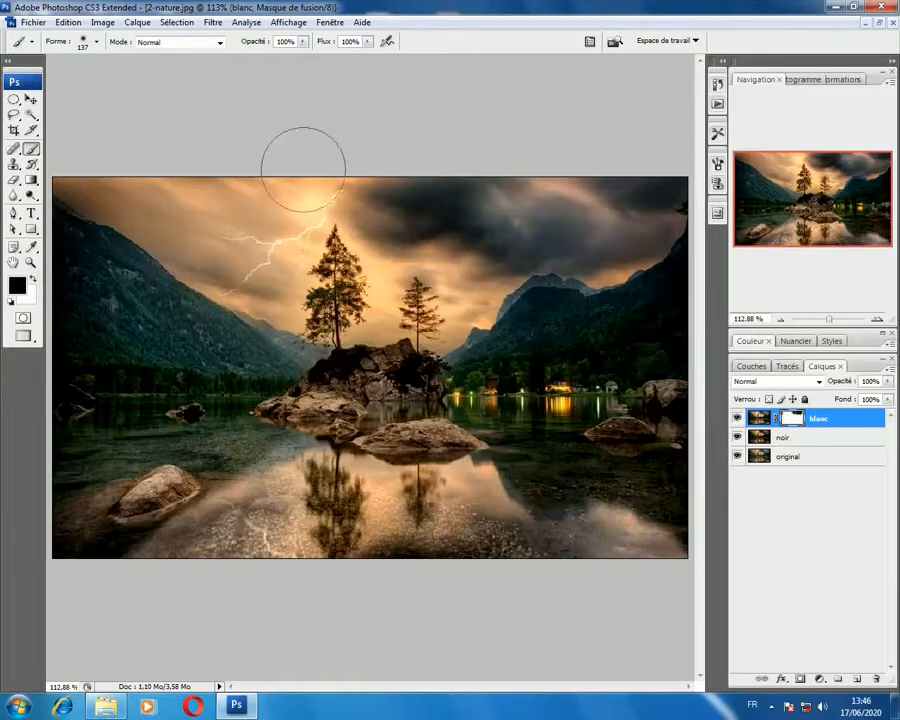
pyautogui.click(34, 280)
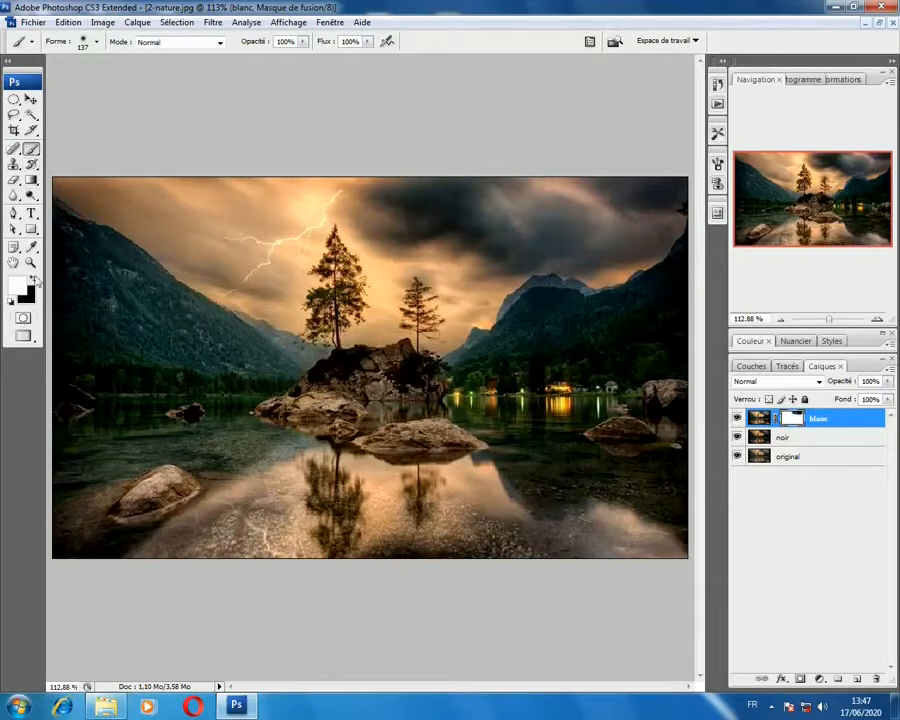
pyautogui.press('x')
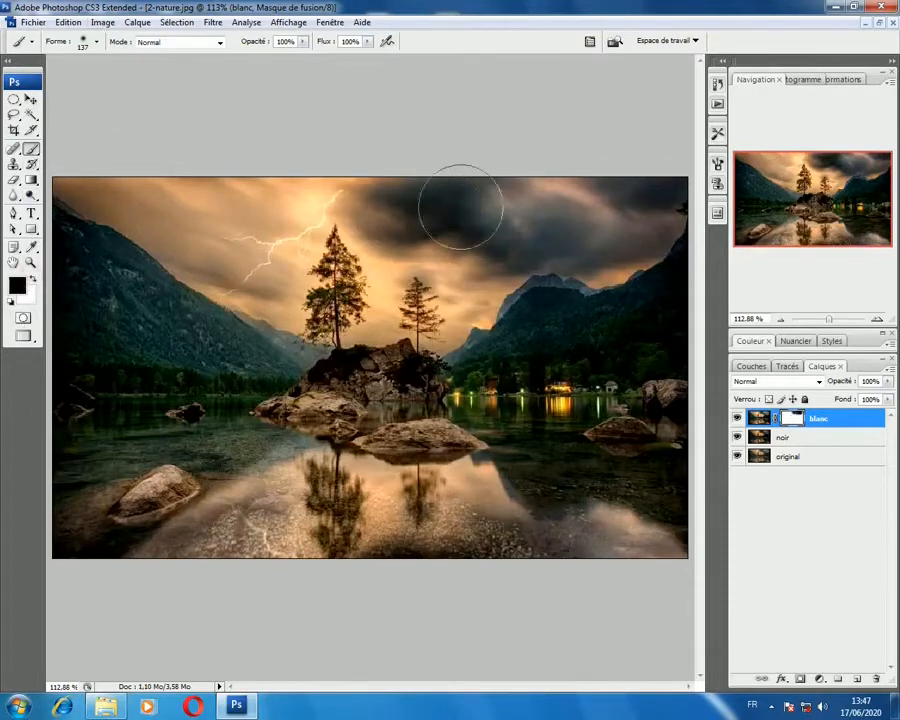
pyautogui.moveTo(461, 205)
pyautogui.mouseDown()
pyautogui.moveTo(553, 205)
pyautogui.moveTo(579, 188)
pyautogui.moveTo(571, 217)
pyautogui.moveTo(497, 204)
pyautogui.moveTo(547, 207)
pyautogui.moveTo(509, 210)
pyautogui.moveTo(519, 229)
pyautogui.moveTo(603, 236)
pyautogui.moveTo(639, 201)
pyautogui.moveTo(570, 218)
pyautogui.moveTo(511, 193)
pyautogui.moveTo(566, 227)
pyautogui.moveTo(621, 209)
pyautogui.mouseUp()
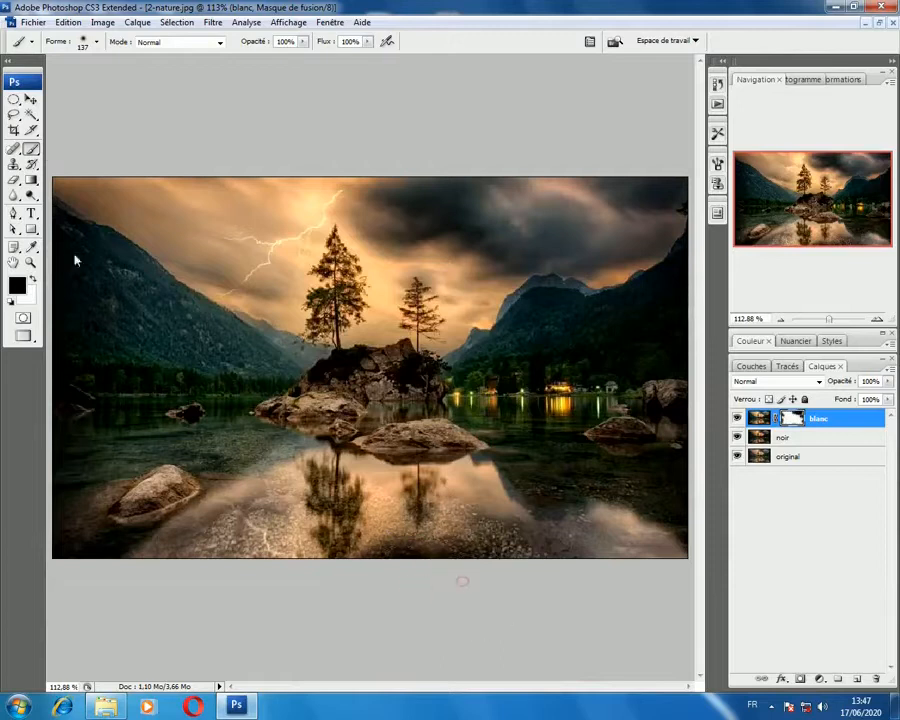
# Step: Reduce the brush diameter to 91 px and paint black on the blanc mask over the trees' reflections in the water
pyautogui.rightClick(358, 513)
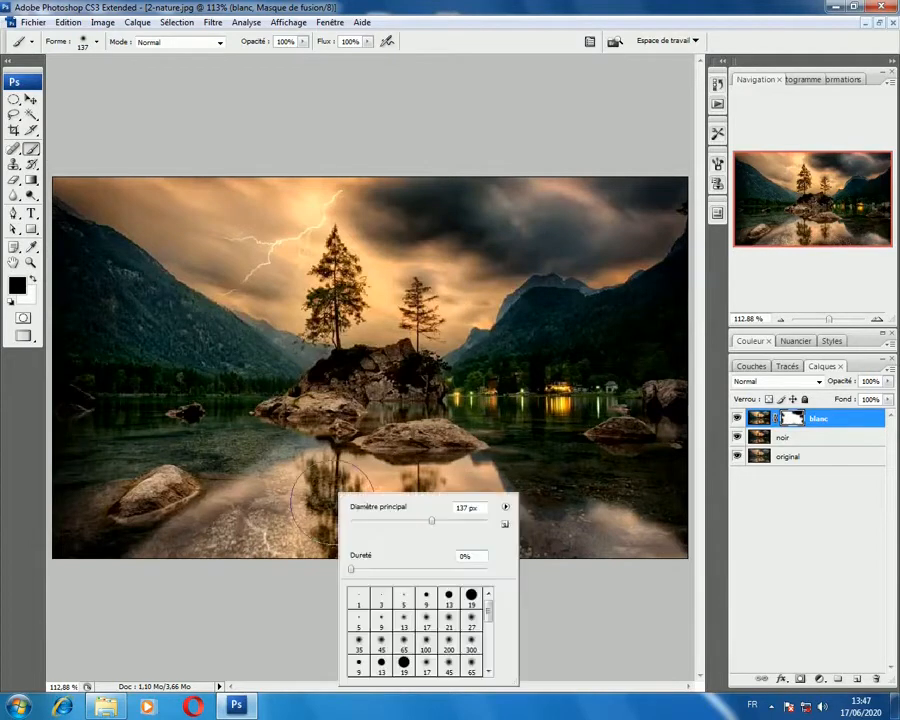
pyautogui.click(413, 522)
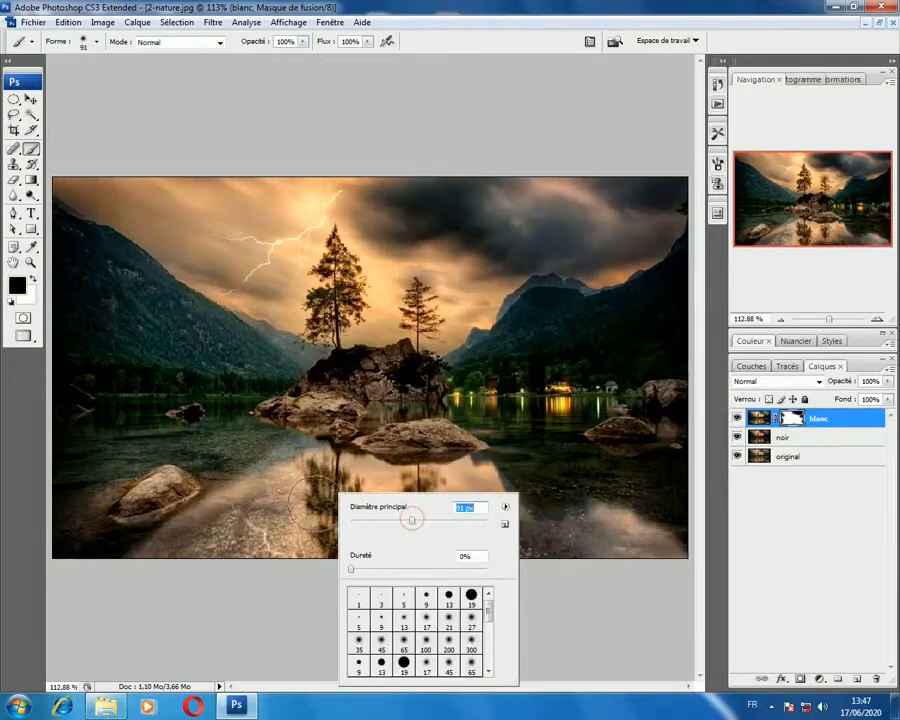
pyautogui.press('Return')
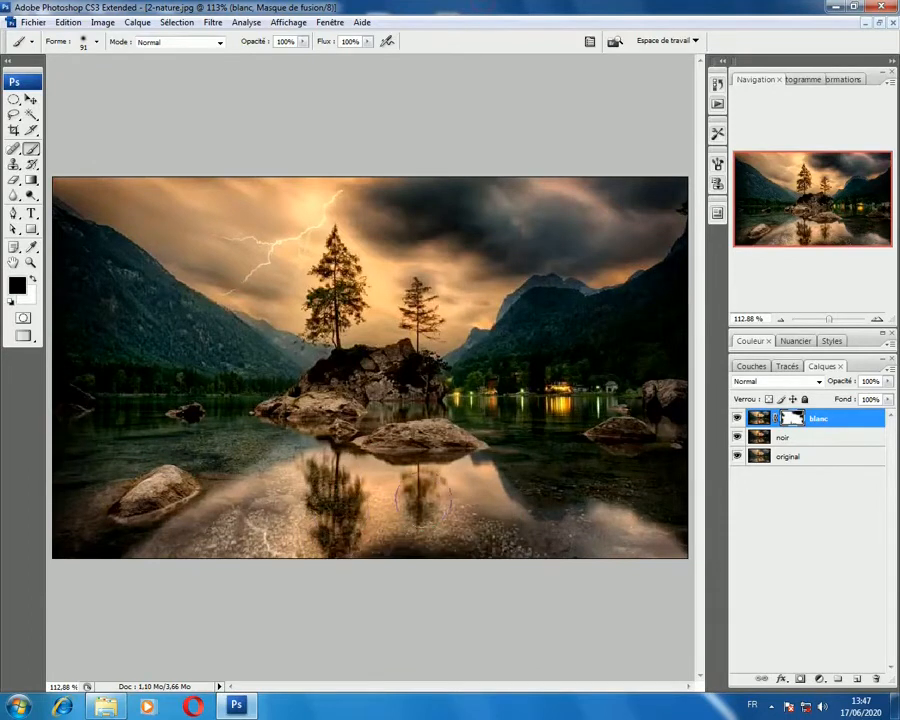
pyautogui.moveTo(421, 497); pyautogui.dragTo(420, 482)
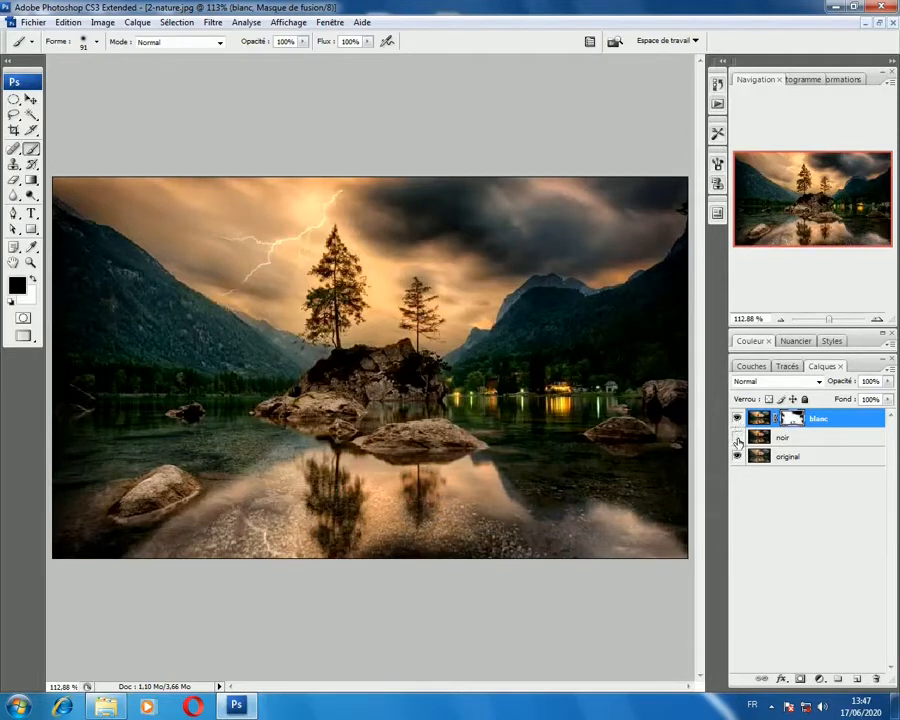
# Step: Toggle layer visibility to inspect the masked areas of blanc and compare with the original, leaving all three layers visible
pyautogui.click(737, 437)
pyautogui.click(737, 456)
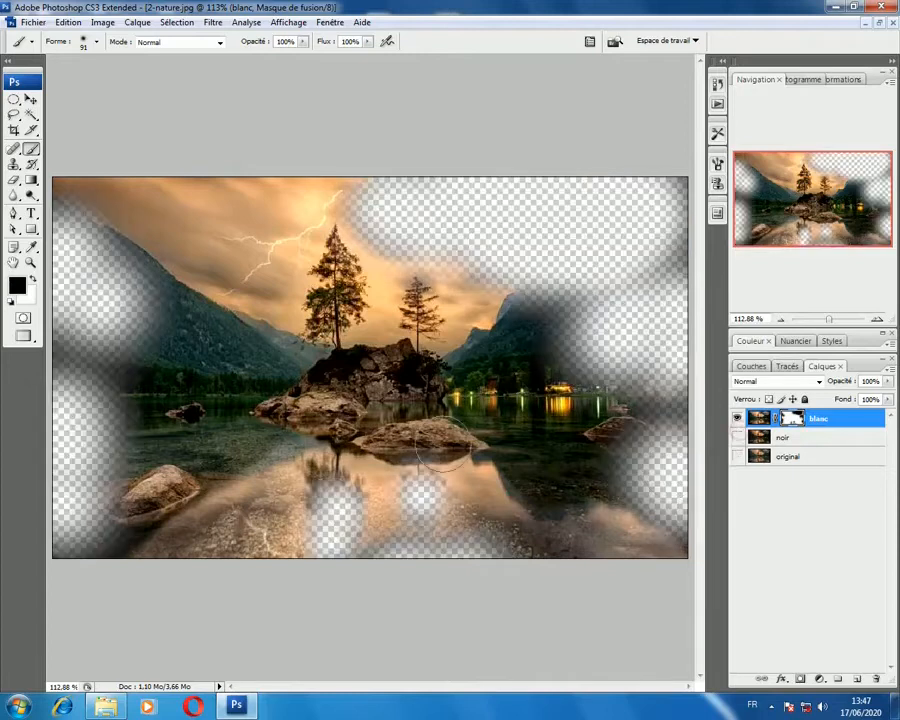
pyautogui.click(737, 437)
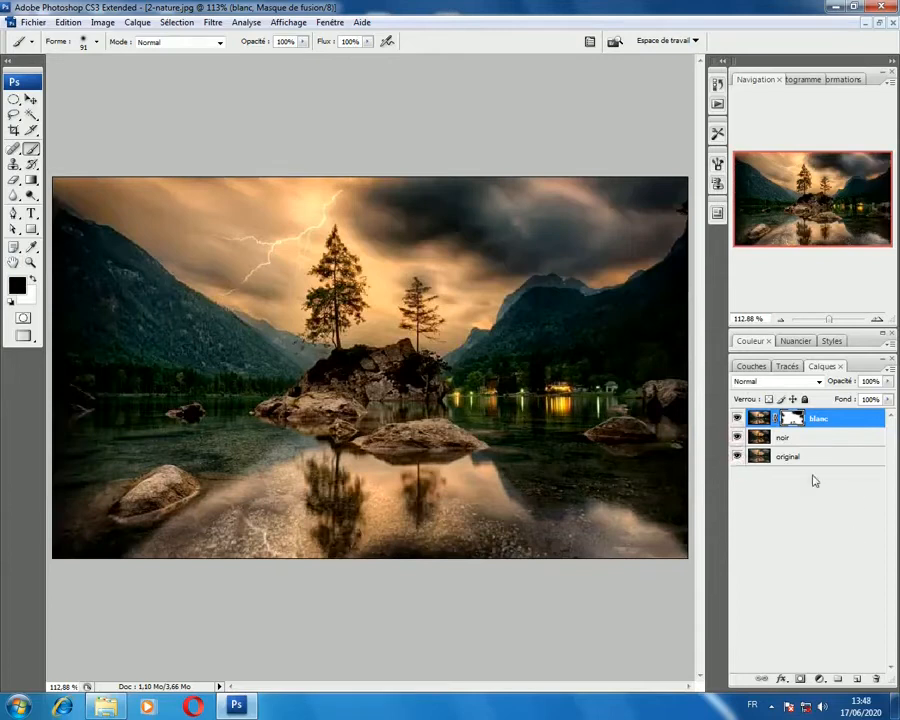
pyautogui.keyDown('alt'); pyautogui.click(737, 456); pyautogui.keyUp('alt')
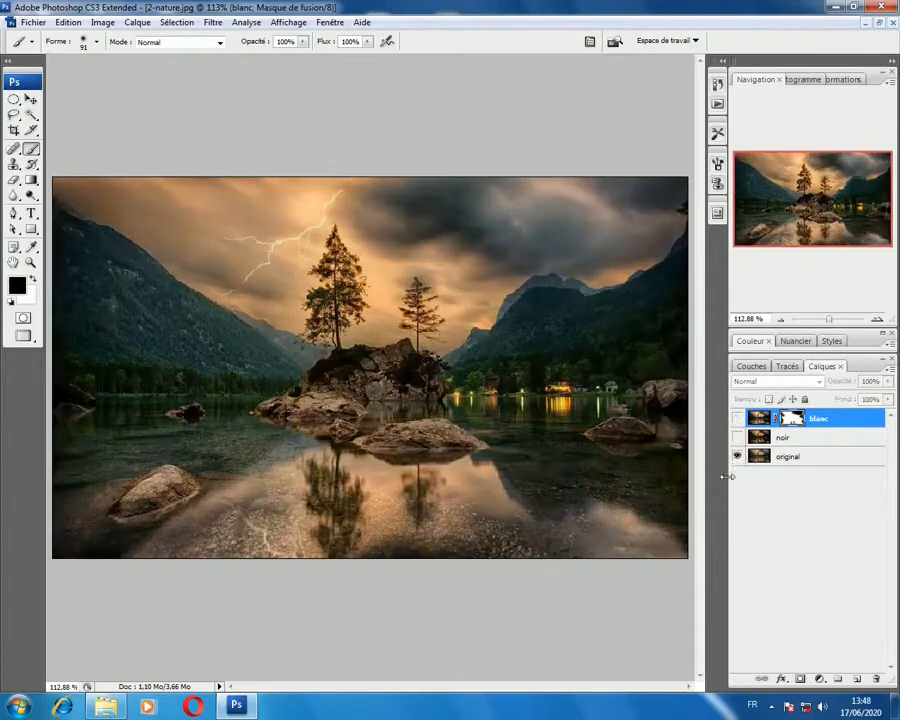
pyautogui.keyDown('alt'); pyautogui.click(737, 456); pyautogui.keyUp('alt')
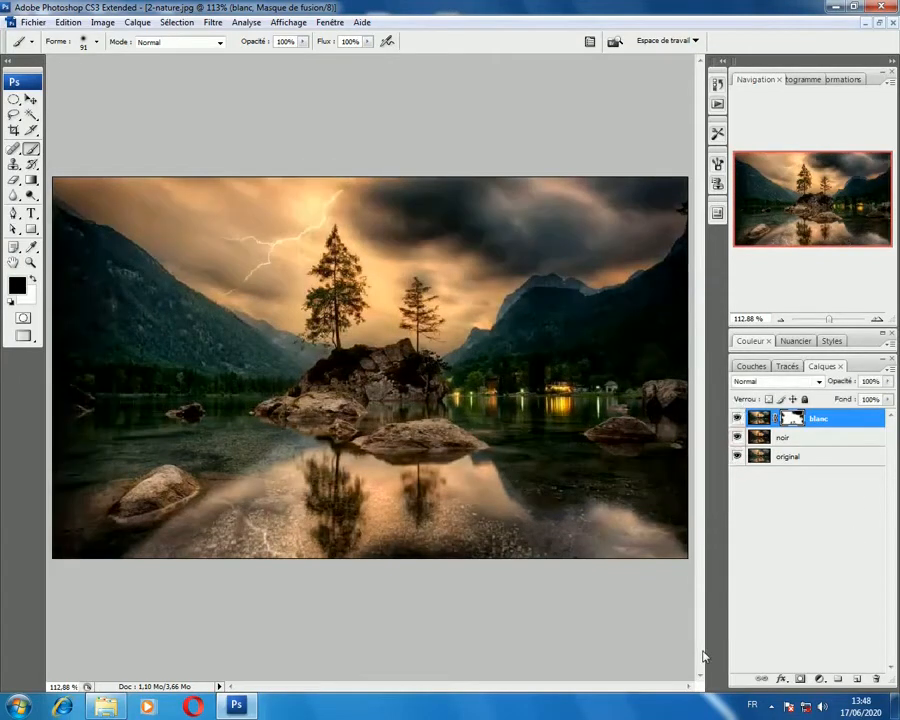
# Step: Apply a Levels adjustment to the blanc layer's image, not its mask, with the white input level at 224
pyautogui.click(820, 438)
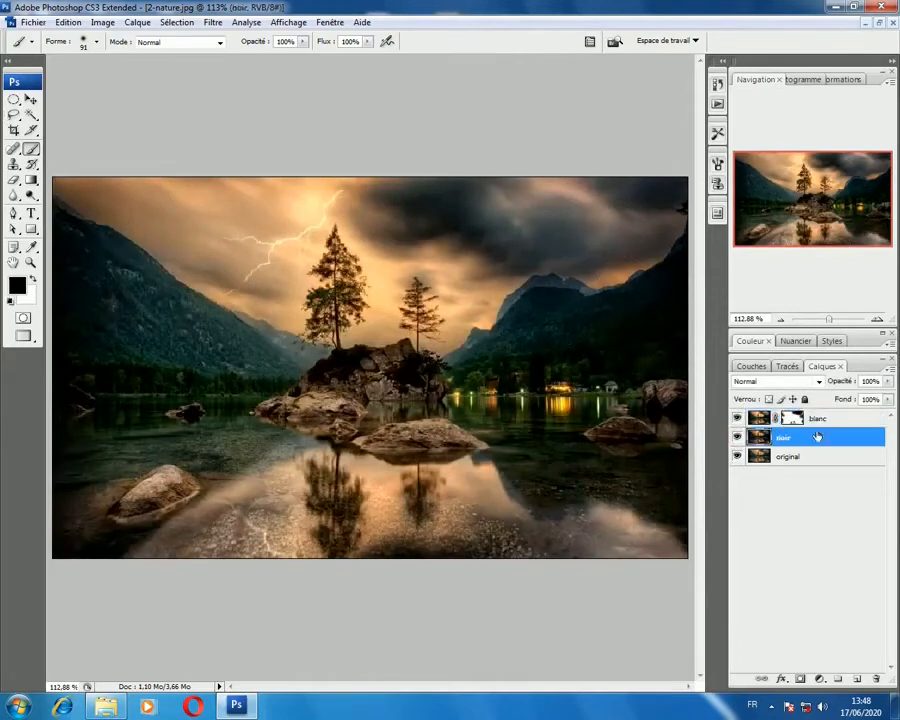
pyautogui.click(758, 420)
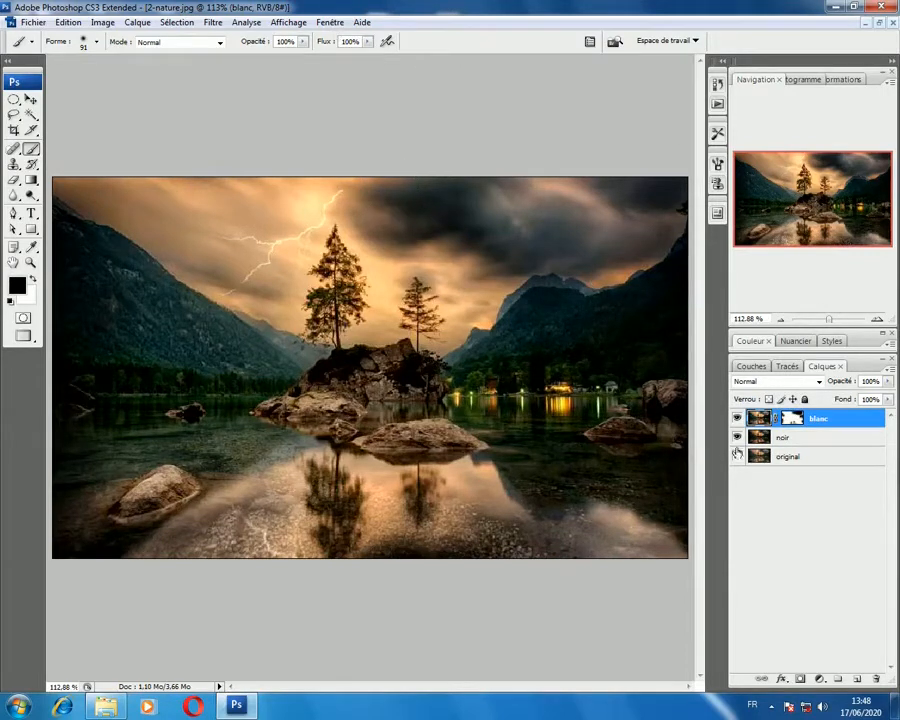
pyautogui.click(97, 23)
pyautogui.moveTo(260, 58)
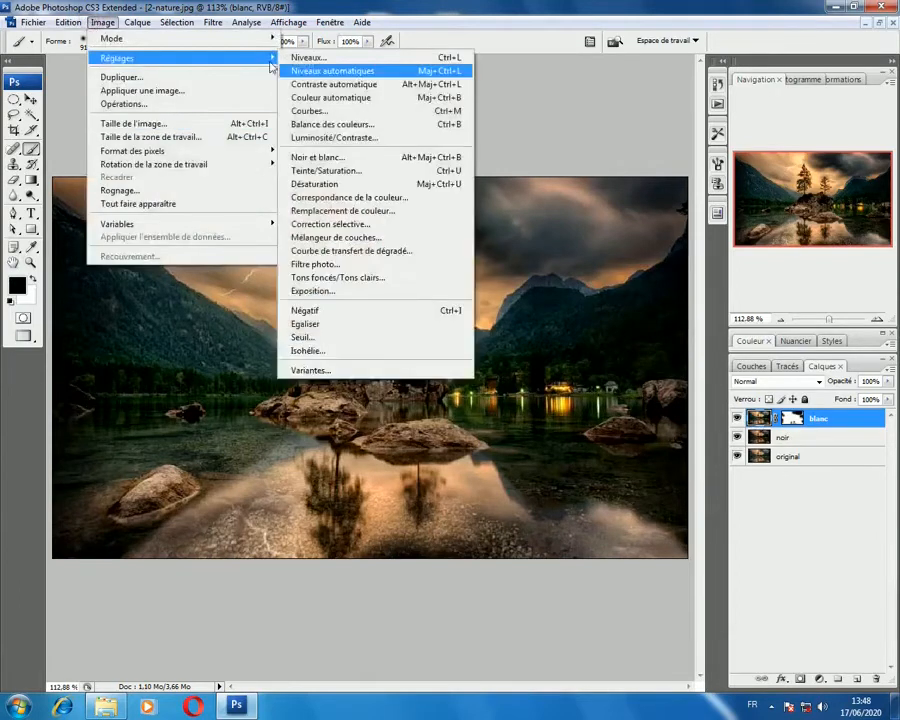
pyautogui.click(366, 61)
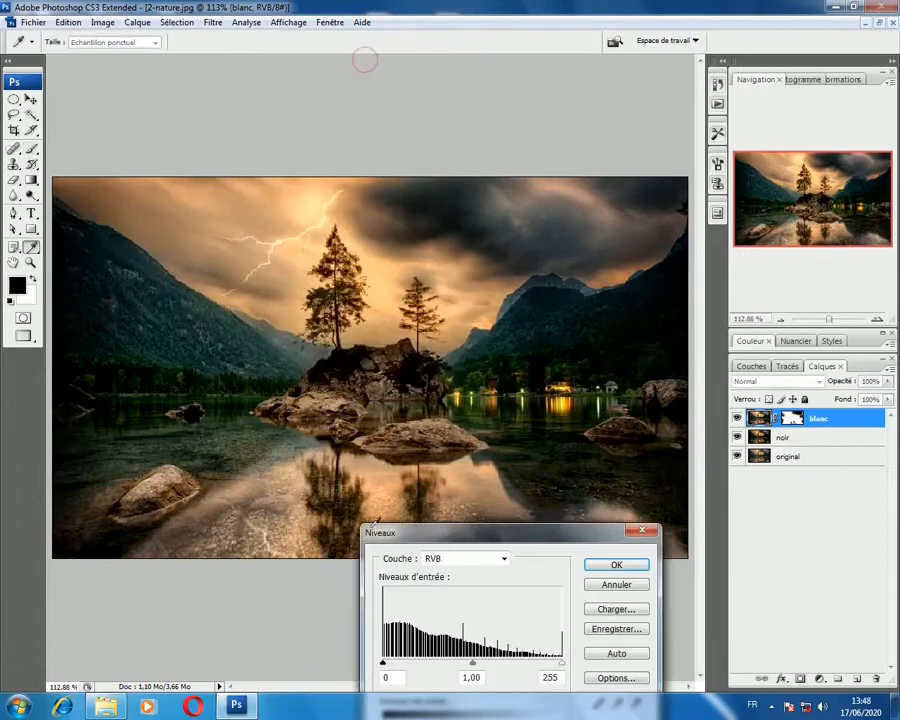
pyautogui.moveTo(406, 528); pyautogui.dragTo(342, 479)
pyautogui.moveTo(496, 613)
pyautogui.mouseDown()
pyautogui.moveTo(466, 617)
pyautogui.moveTo(476, 614)
pyautogui.mouseUp()
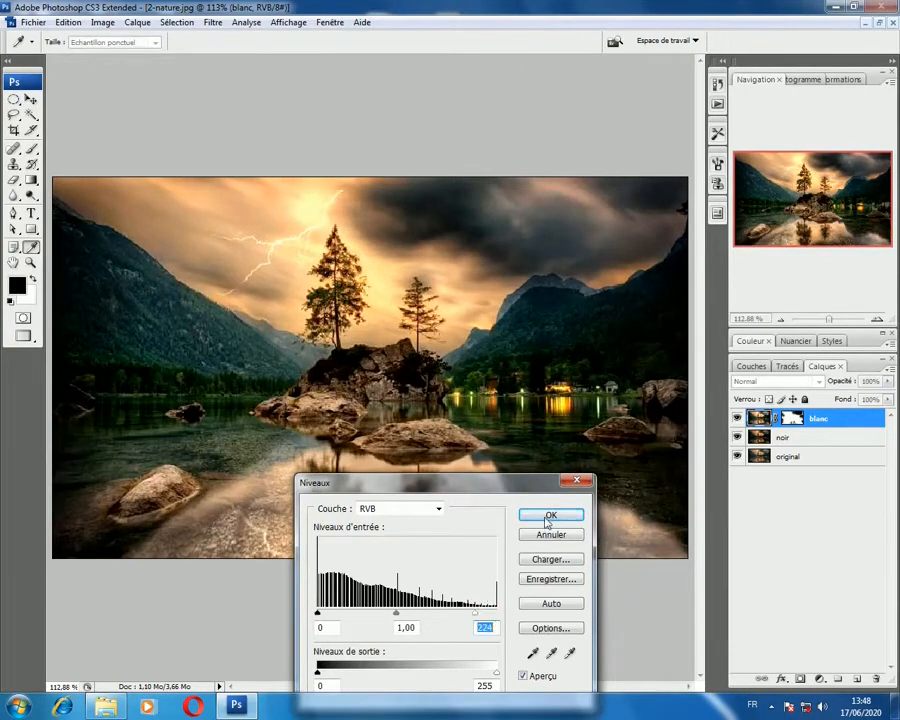
pyautogui.click(548, 516)
pyautogui.press('b')
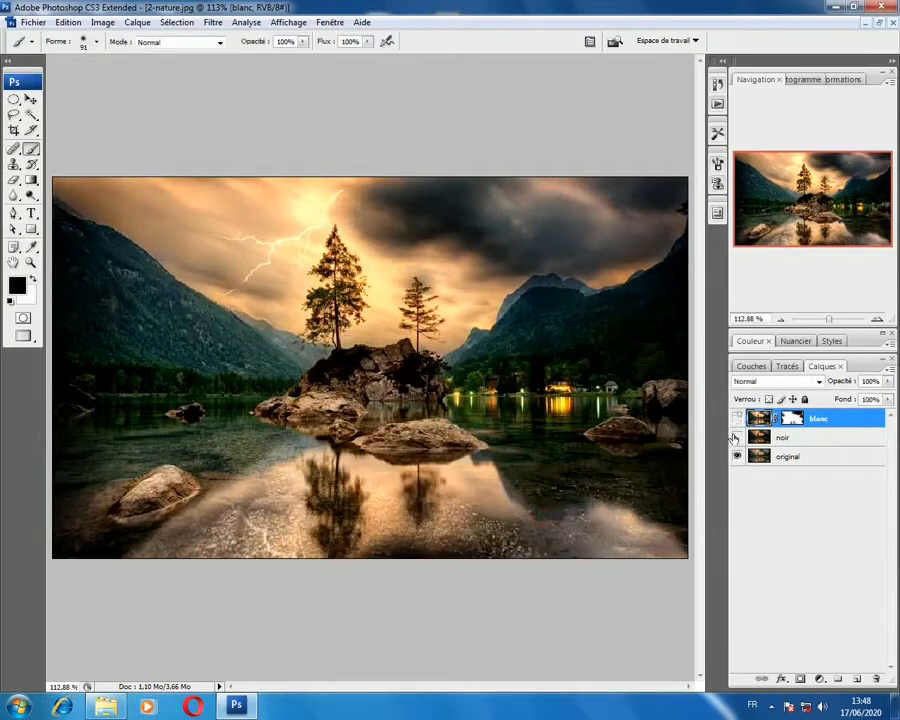
# Step: Check the blanc layer's effect, select it together with noir, and merge the two layers
pyautogui.click(737, 418)
pyautogui.click(737, 418)
pyautogui.keyDown('shift'); pyautogui.click(815, 444); pyautogui.keyUp('shift')
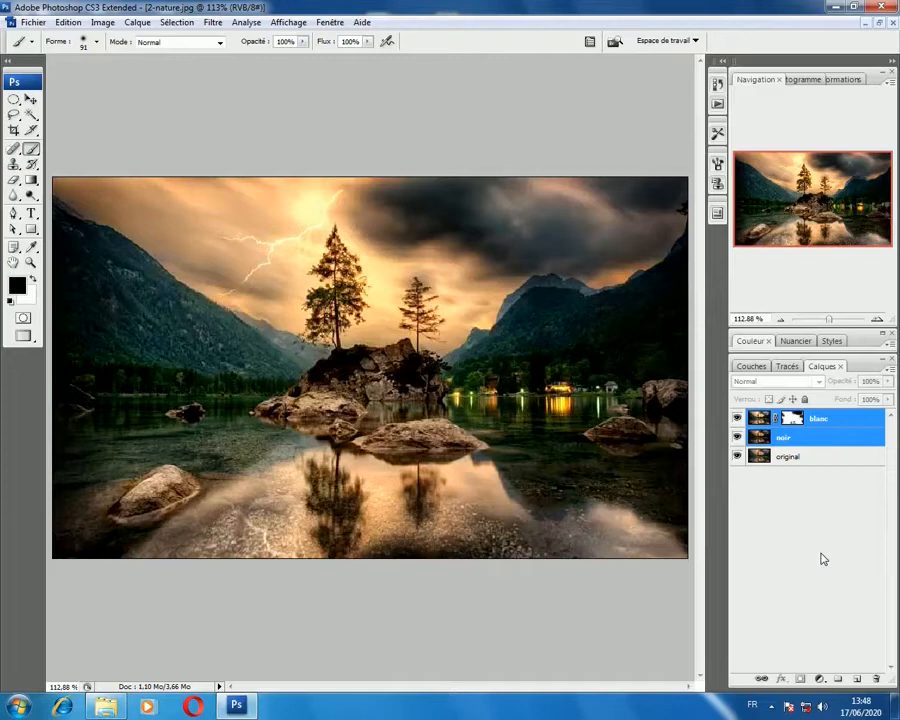
pyautogui.hotkey('ctrl', 'e')
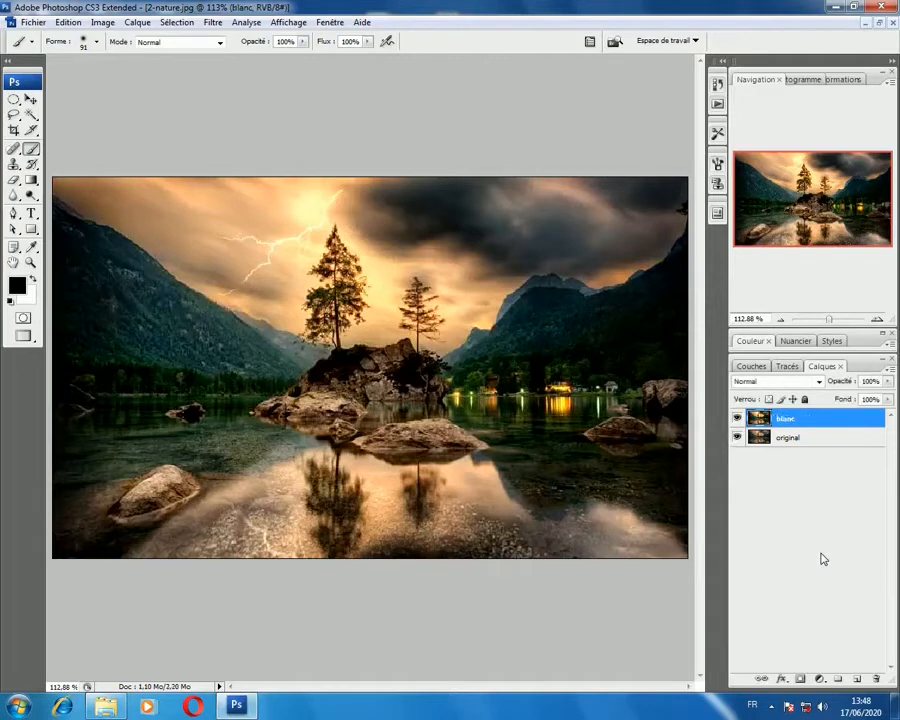
# Step: Toggle the merged layer's visibility repeatedly to compare it with the original, leaving it visible
pyautogui.click(737, 418)
pyautogui.click(737, 418)
pyautogui.click(737, 418)
pyautogui.click(737, 418)
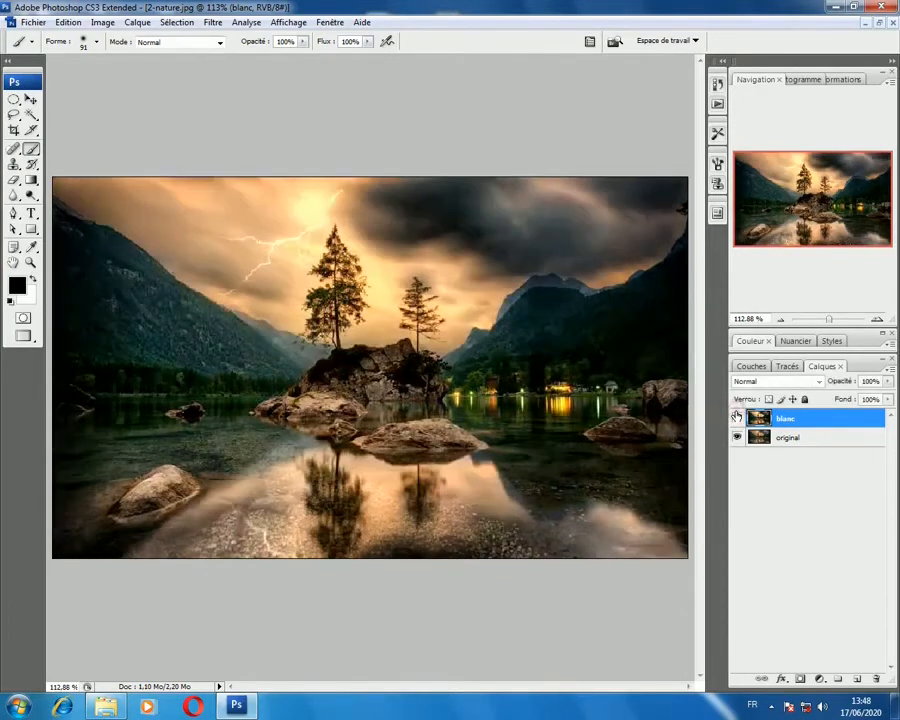
pyautogui.click(737, 418)
pyautogui.click(737, 418)
pyautogui.click(737, 418)
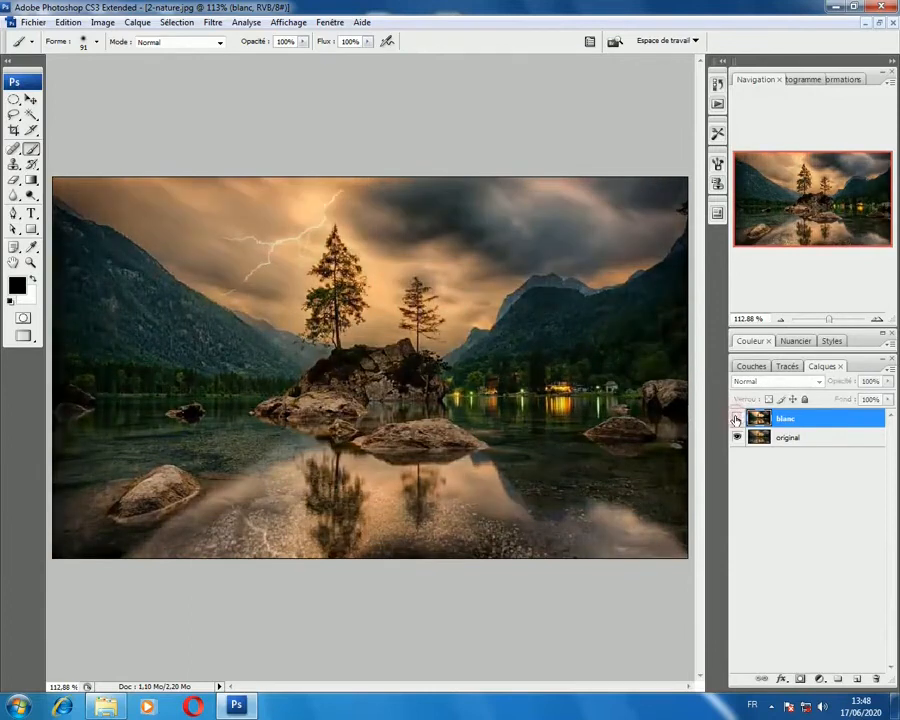
pyautogui.click(737, 418)
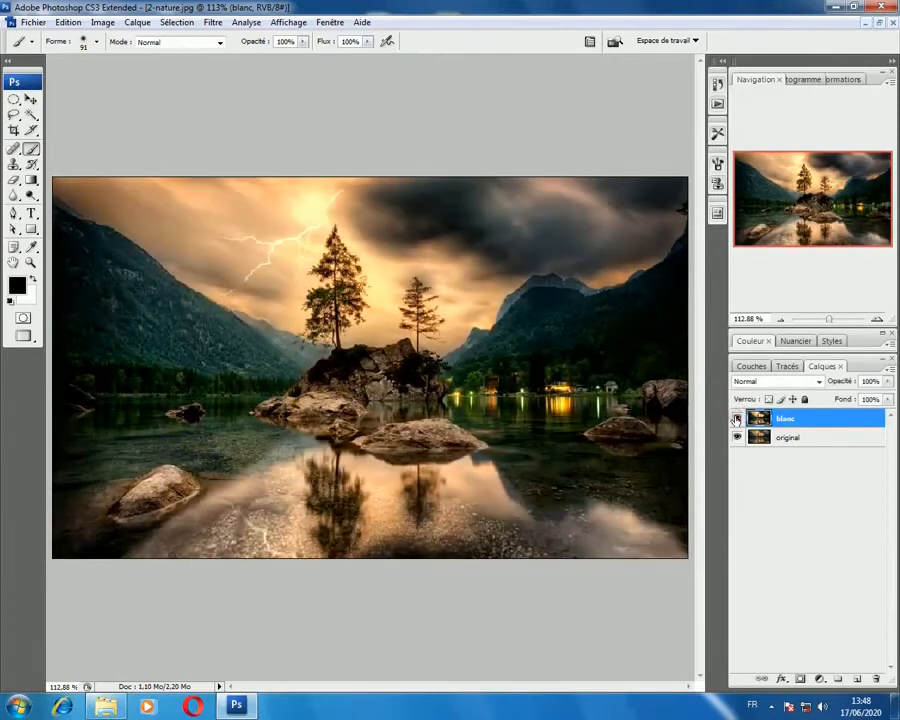
# Step: Rename the merged layer as "contraste"
pyautogui.doubleClick(786, 420)
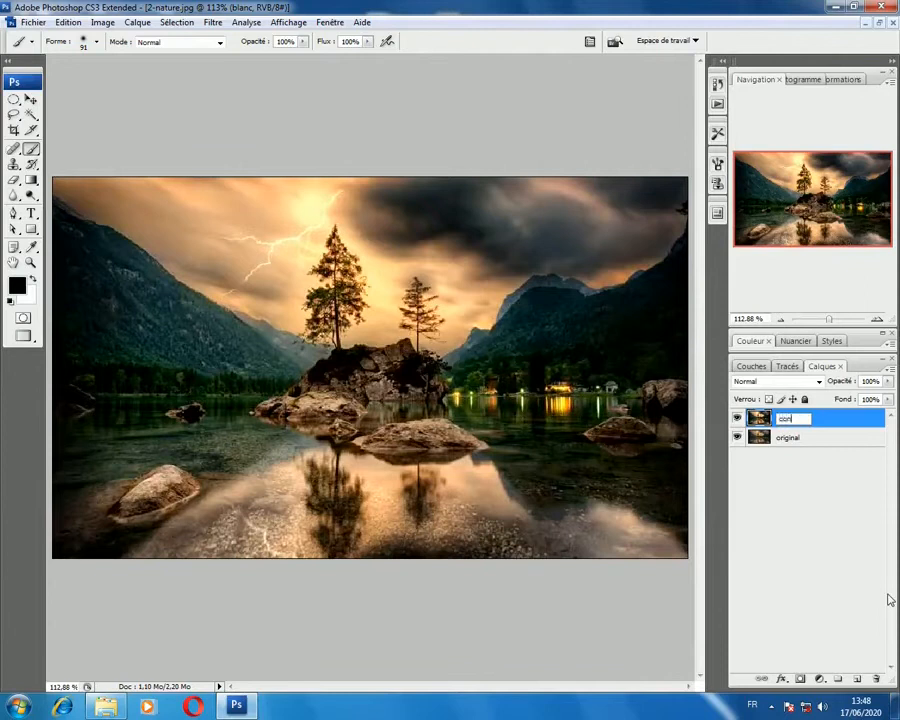
pyautogui.write('contraste')
pyautogui.press('Return')
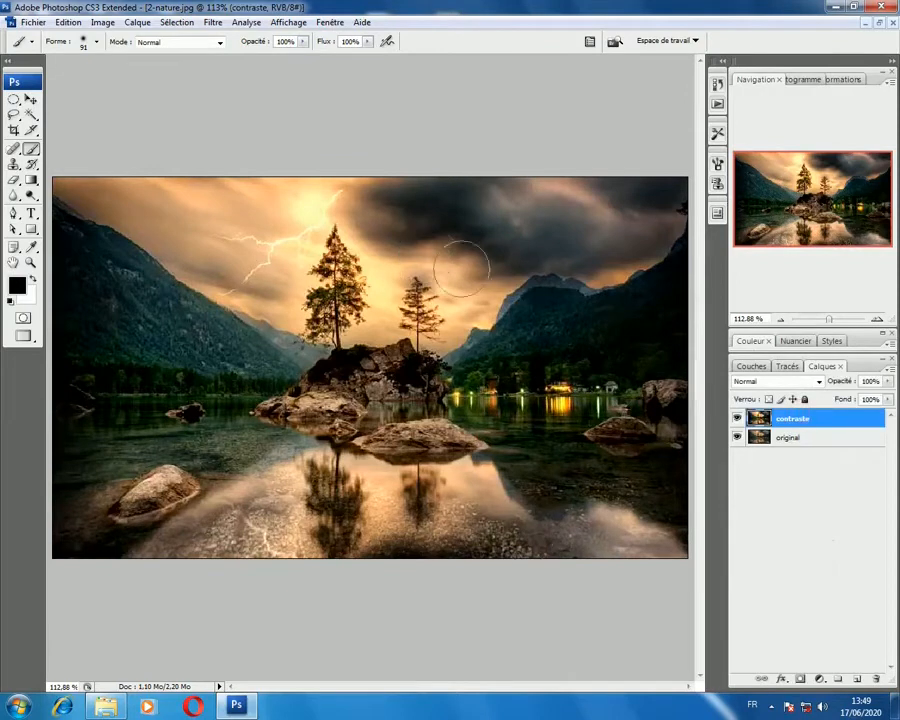
# Step: Open the Color Balance adjustment for the contraste layer and move its dialog clear of the image centre
pyautogui.click(103, 22)
pyautogui.moveTo(270, 57)
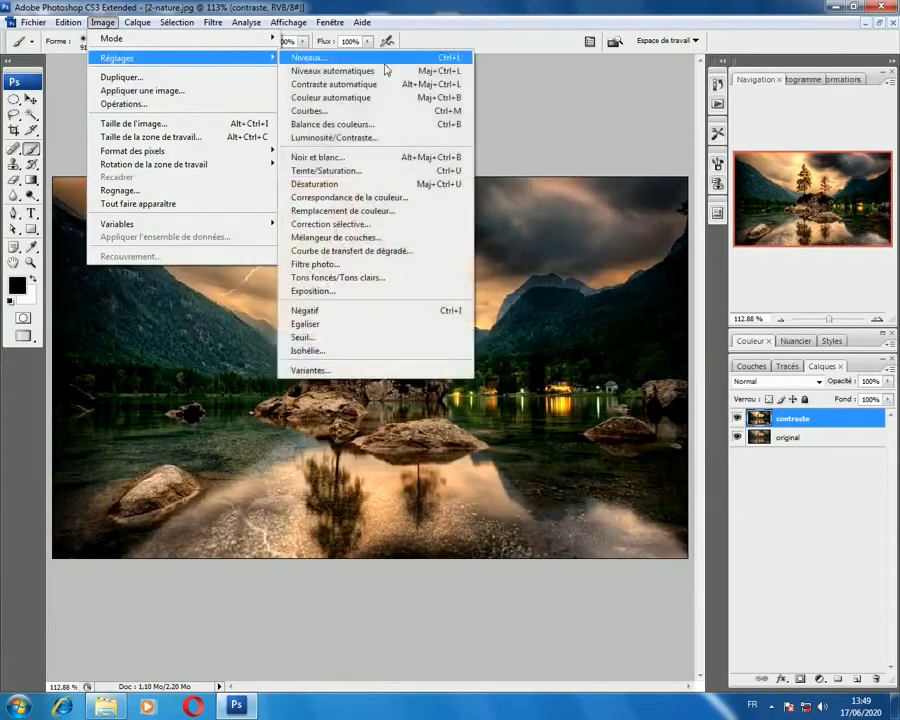
pyautogui.click(340, 124)
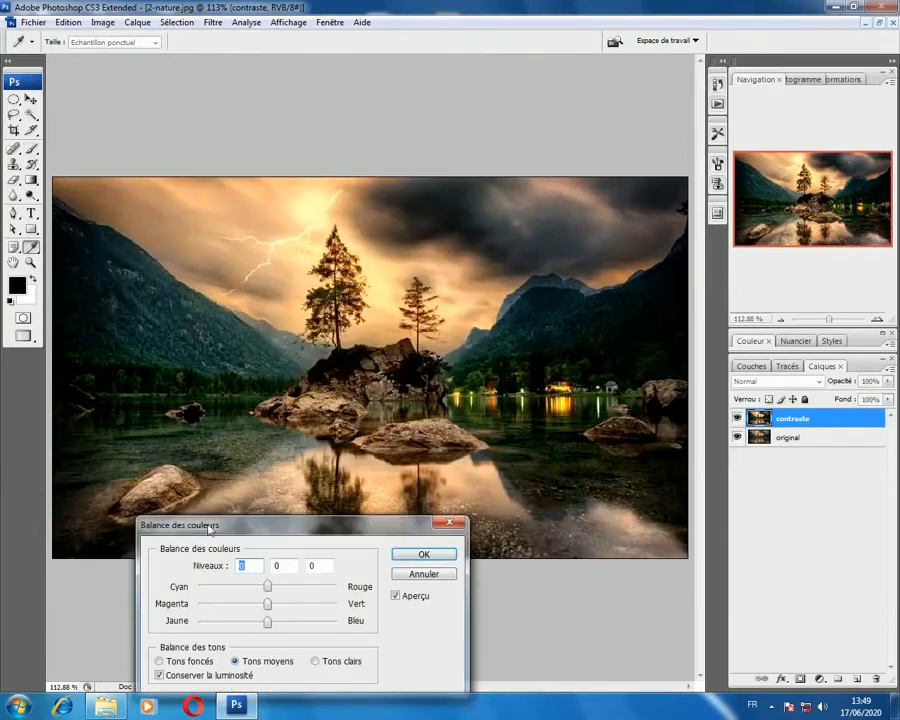
pyautogui.moveTo(208, 530); pyautogui.dragTo(470, 503)
# Step: Try a midtone Color Balance shift towards green at +37, and reset the level to 0
pyautogui.moveTo(531, 577); pyautogui.dragTo(547, 576)
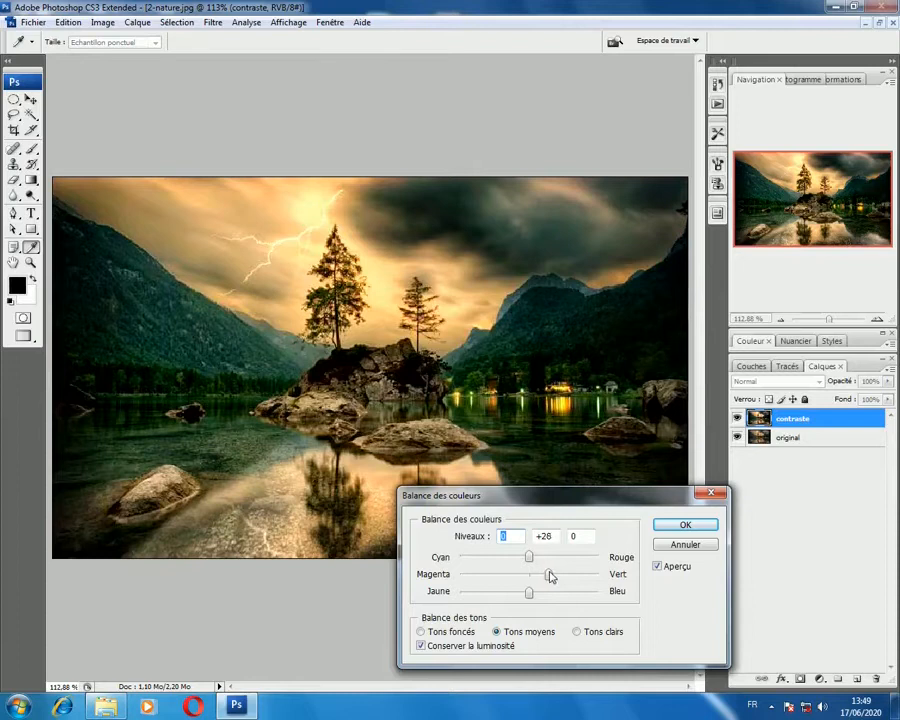
pyautogui.moveTo(557, 577); pyautogui.dragTo(556, 576)
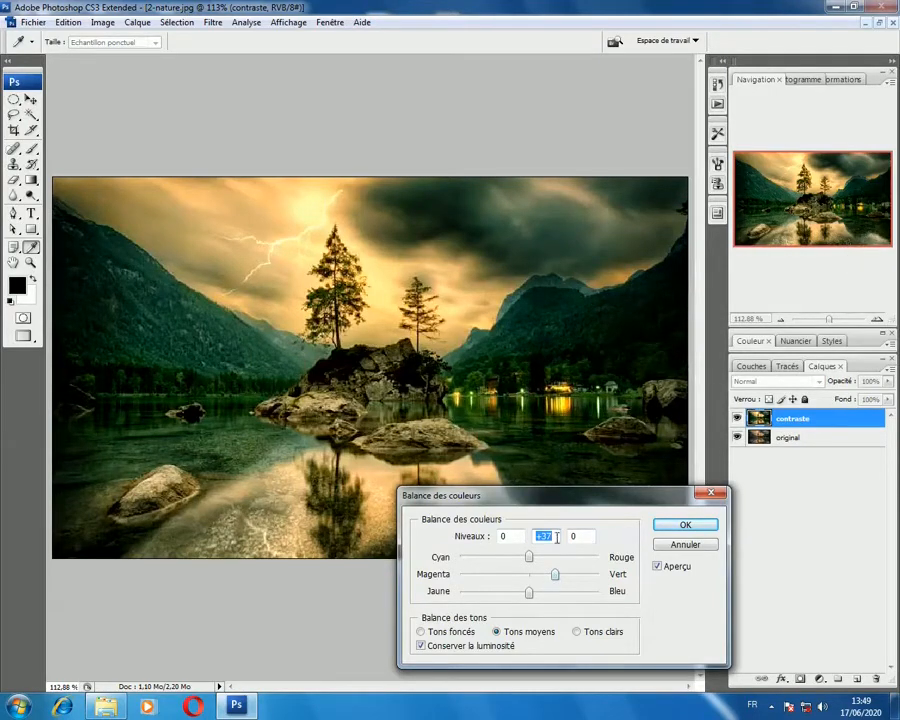
pyautogui.write('0')
pyautogui.press('Tab')
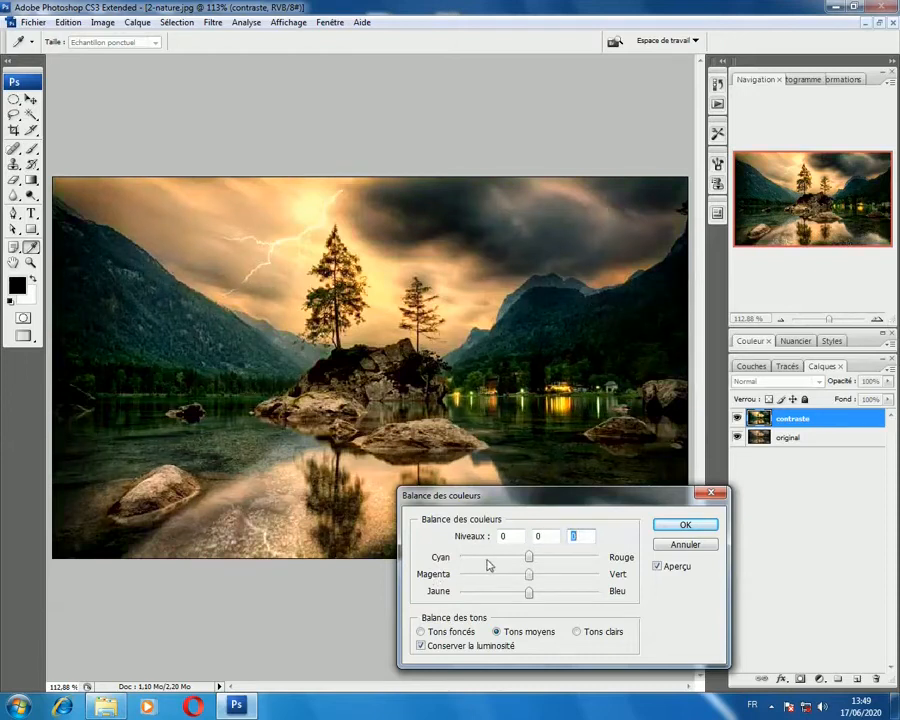
# Step: Try midtone shifts to red at +44 and to cyan at -55 with green at +47, and reset all levels to 0
pyautogui.moveTo(529, 559); pyautogui.dragTo(561, 562)
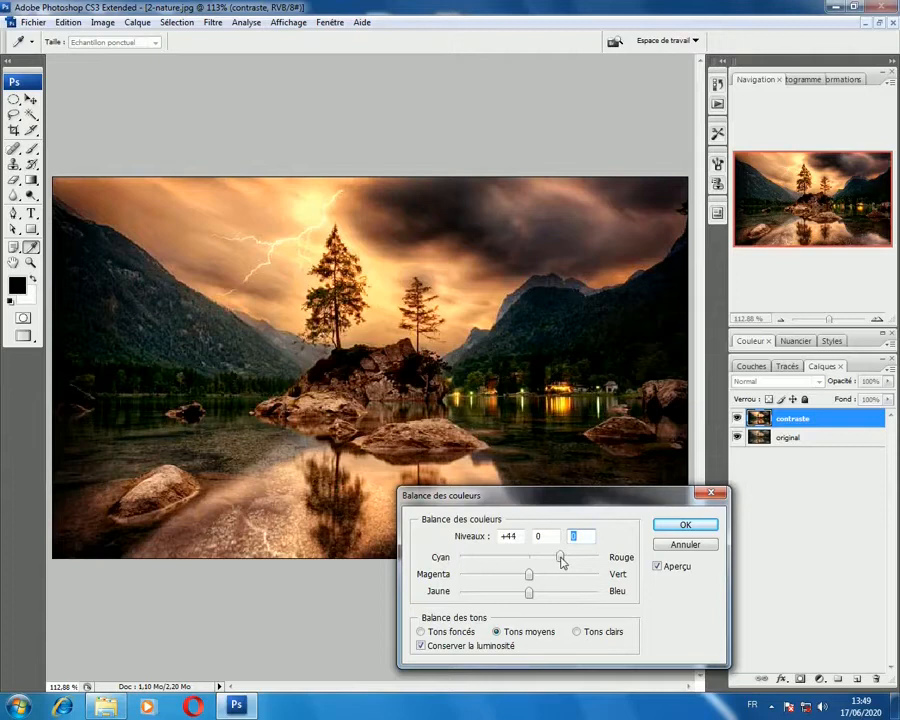
pyautogui.moveTo(562, 562)
pyautogui.mouseDown()
pyautogui.moveTo(495, 562)
pyautogui.moveTo(563, 577)
pyautogui.mouseUp()
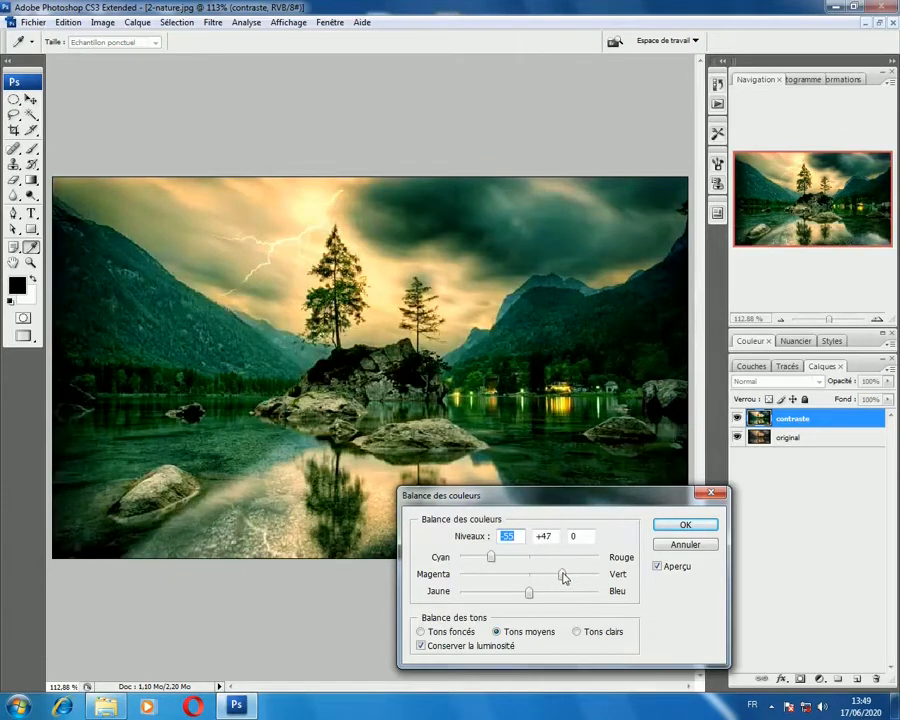
pyautogui.press('Tab')
pyautogui.write('0')
pyautogui.press('Tab')
pyautogui.moveTo(514, 535); pyautogui.dragTo(445, 527)
pyautogui.press('Tab')
pyautogui.write('0')
pyautogui.moveTo(519, 537); pyautogui.dragTo(428, 552)
pyautogui.write('0')
pyautogui.press('Tab')
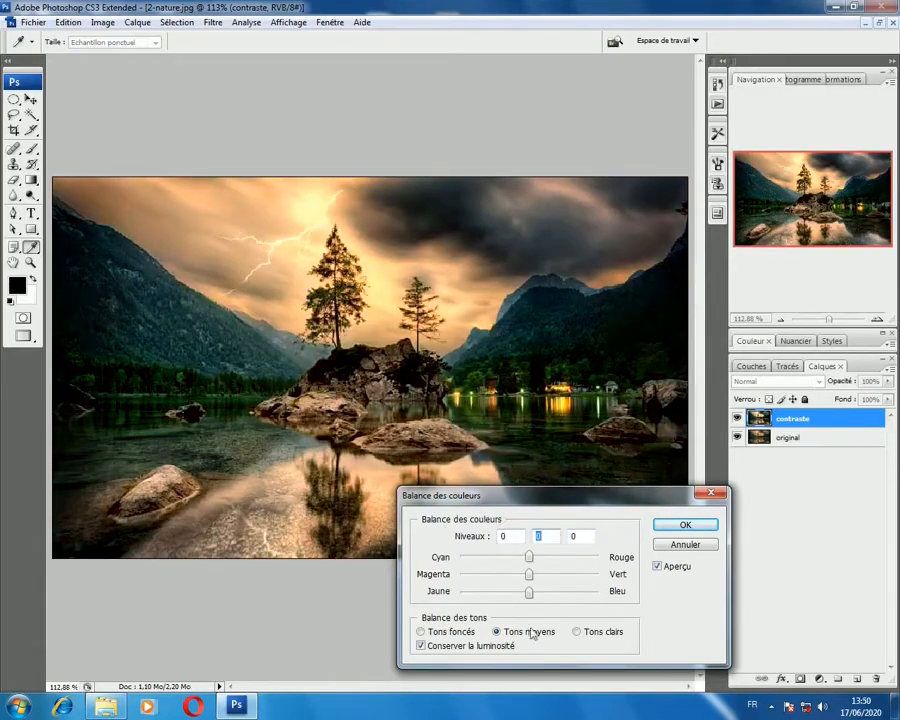
# Step: Apply the midtone Color Balance to the contraste layer with green at +26 and the yellow/blue level at -23
pyautogui.moveTo(530, 600); pyautogui.dragTo(547, 577)
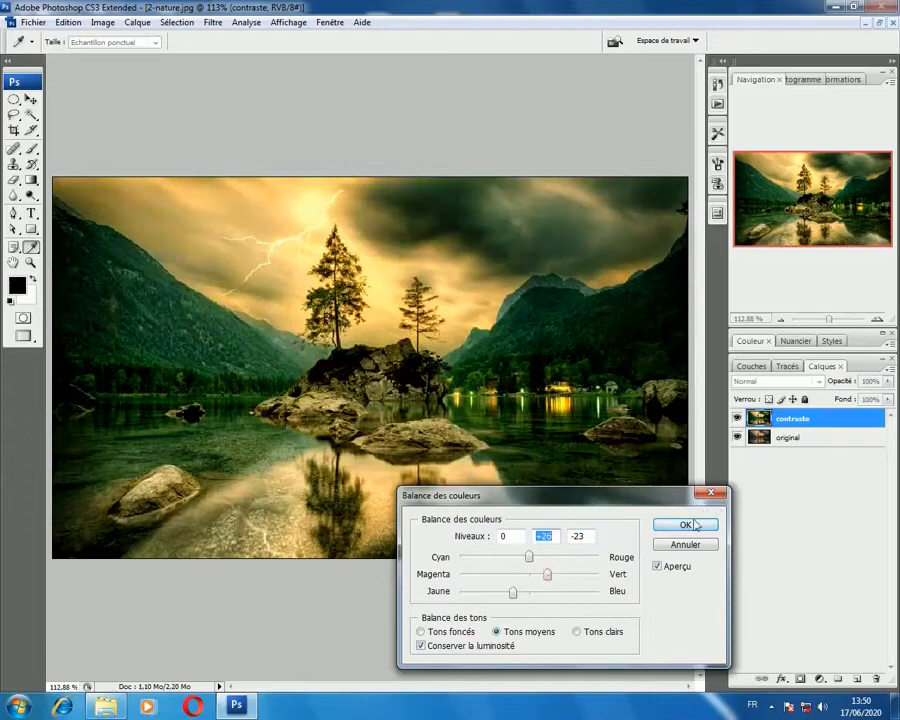
pyautogui.click(686, 525)
pyautogui.press('b')
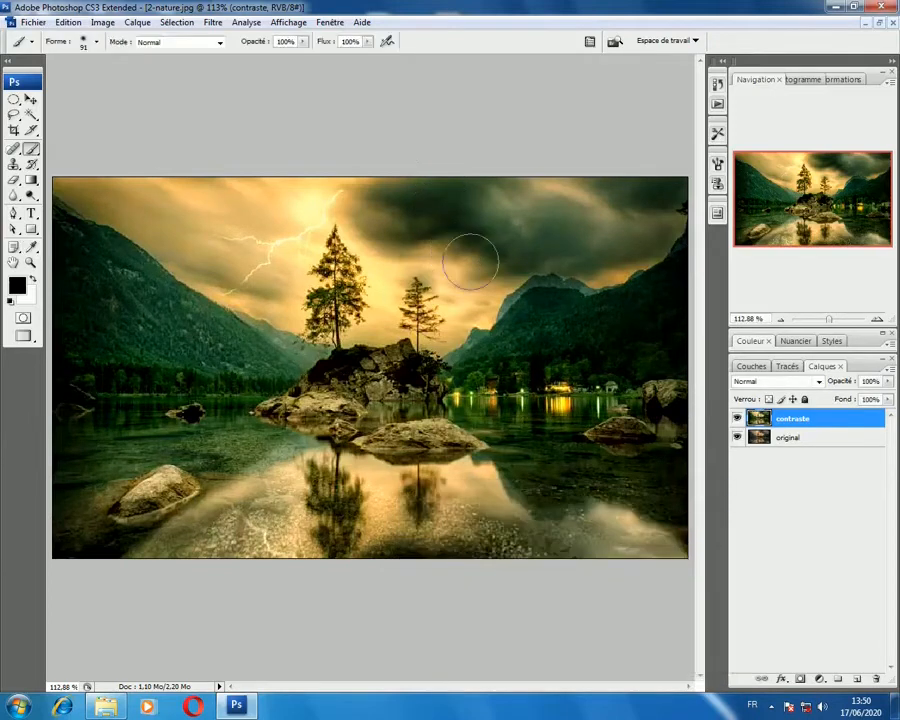
# Step: Try an S-shaped RGB Curves adjustment on the contraste layer, with shadows at output 64 and highlights at output 227, and cancel it
pyautogui.click(102, 22)
pyautogui.moveTo(230, 58)
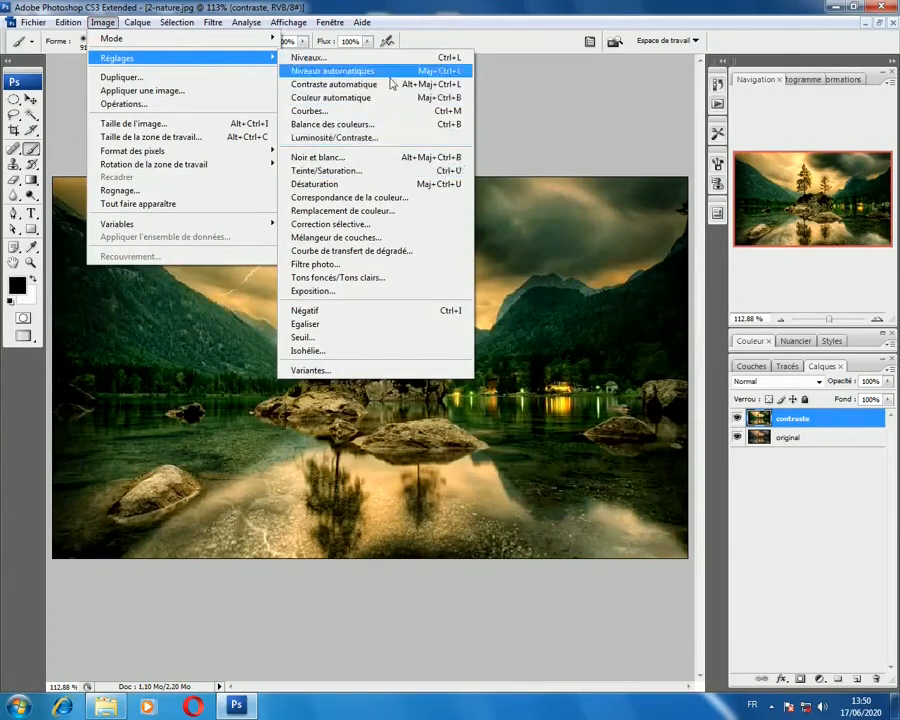
pyautogui.click(385, 111)
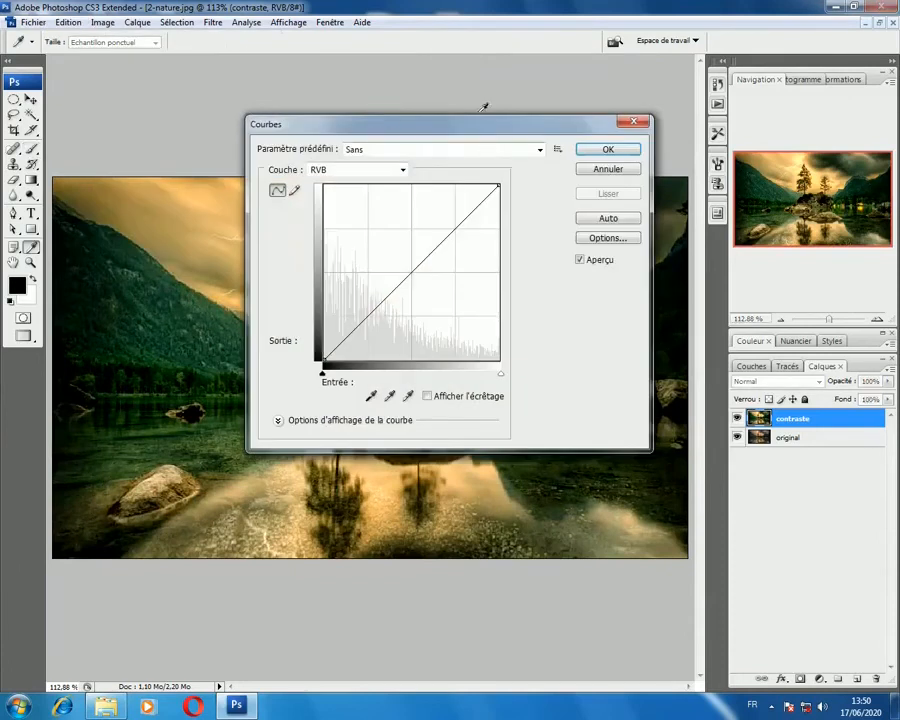
pyautogui.moveTo(484, 107); pyautogui.dragTo(548, 455)
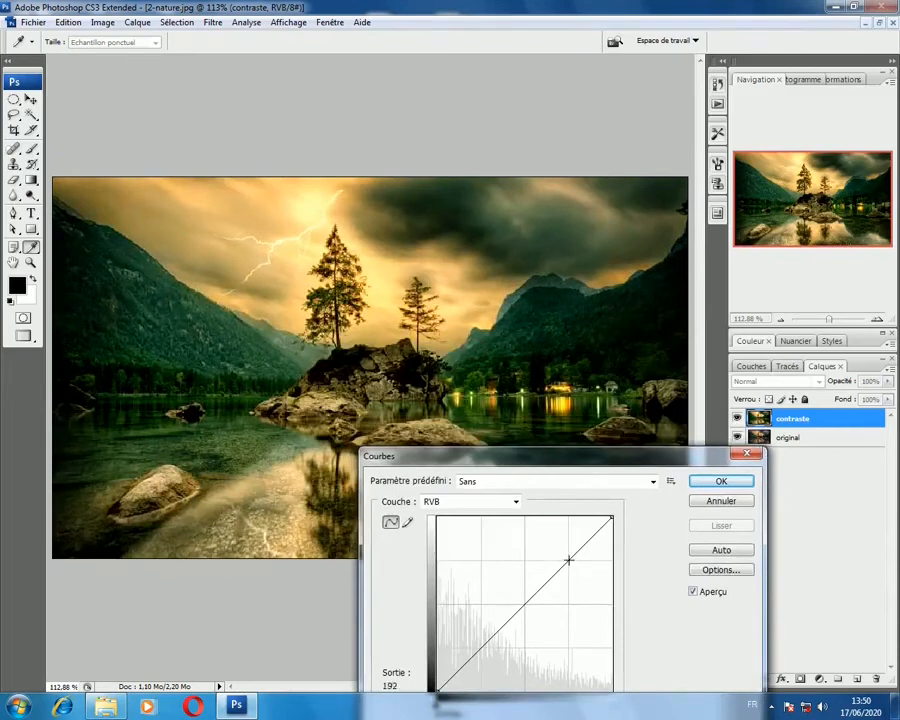
pyautogui.moveTo(570, 559); pyautogui.dragTo(565, 553)
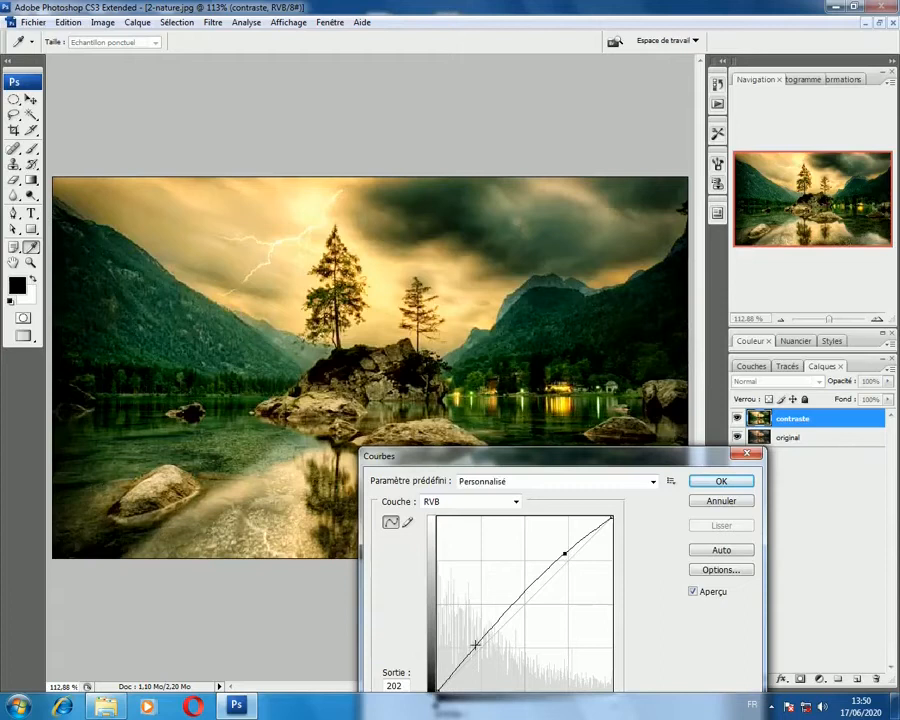
pyautogui.moveTo(475, 645)
pyautogui.mouseDown()
pyautogui.moveTo(498, 660)
pyautogui.moveTo(488, 648)
pyautogui.mouseUp()
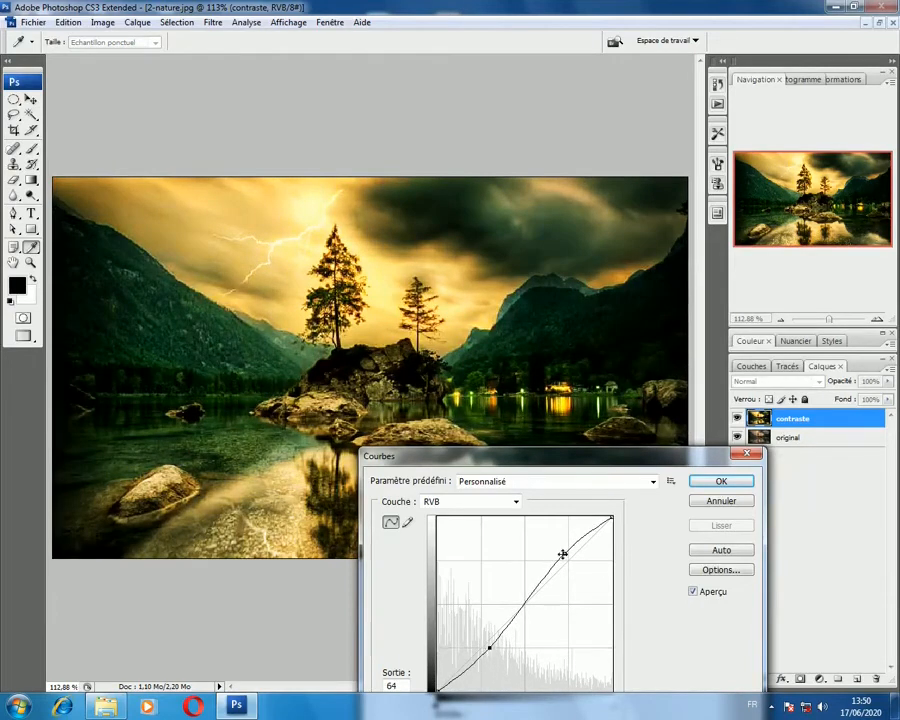
pyautogui.moveTo(562, 552)
pyautogui.mouseDown()
pyautogui.moveTo(555, 547)
pyautogui.moveTo(575, 554)
pyautogui.moveTo(582, 539)
pyautogui.moveTo(565, 545)
pyautogui.moveTo(566, 536)
pyautogui.mouseUp()
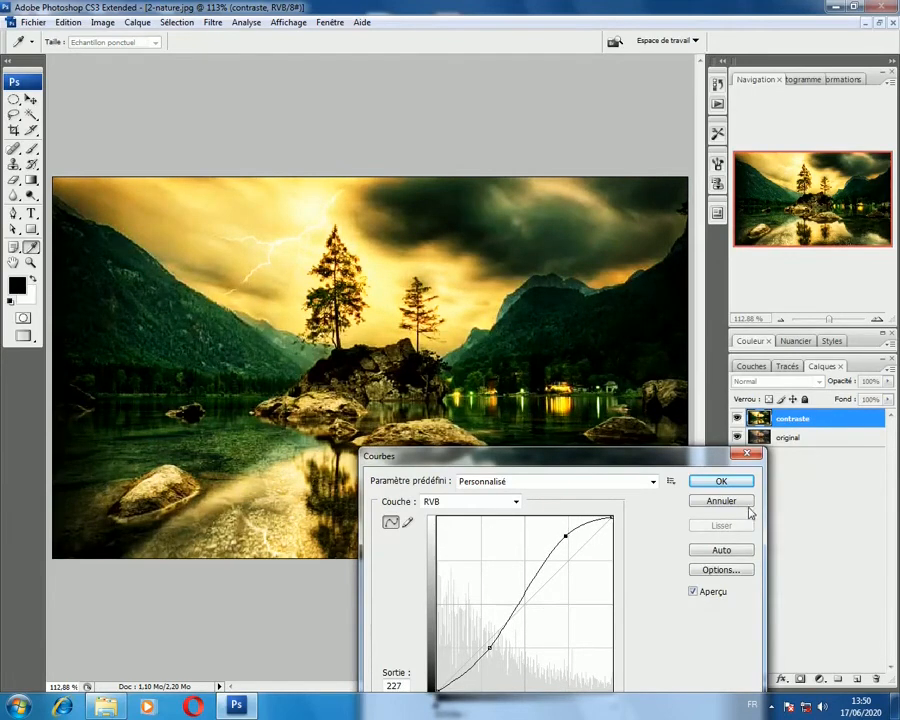
pyautogui.click(721, 481)
pyautogui.press('b')
# Step: Try colorizing the contraste layer in Hue/Saturation with hue 291 and saturation 69, and turn colorizing off again
pyautogui.click(137, 22)
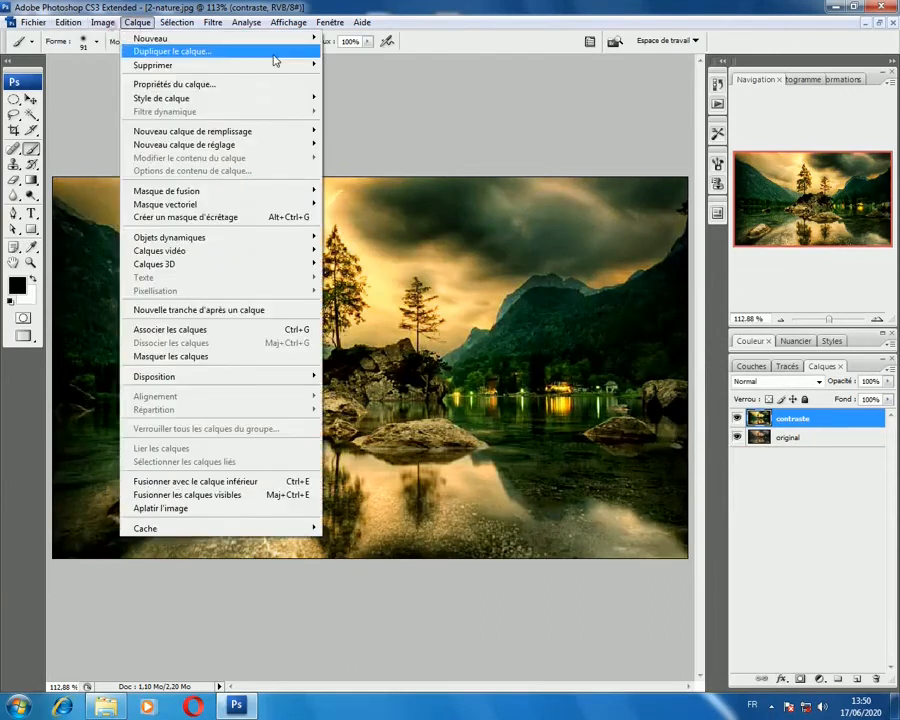
pyautogui.moveTo(100, 27)
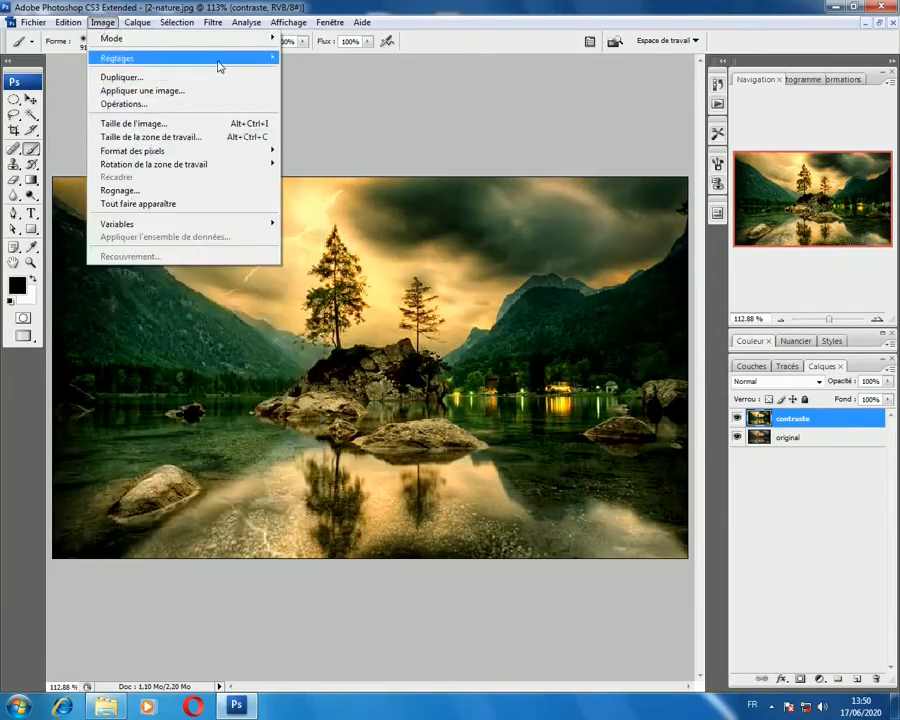
pyautogui.moveTo(219, 60)
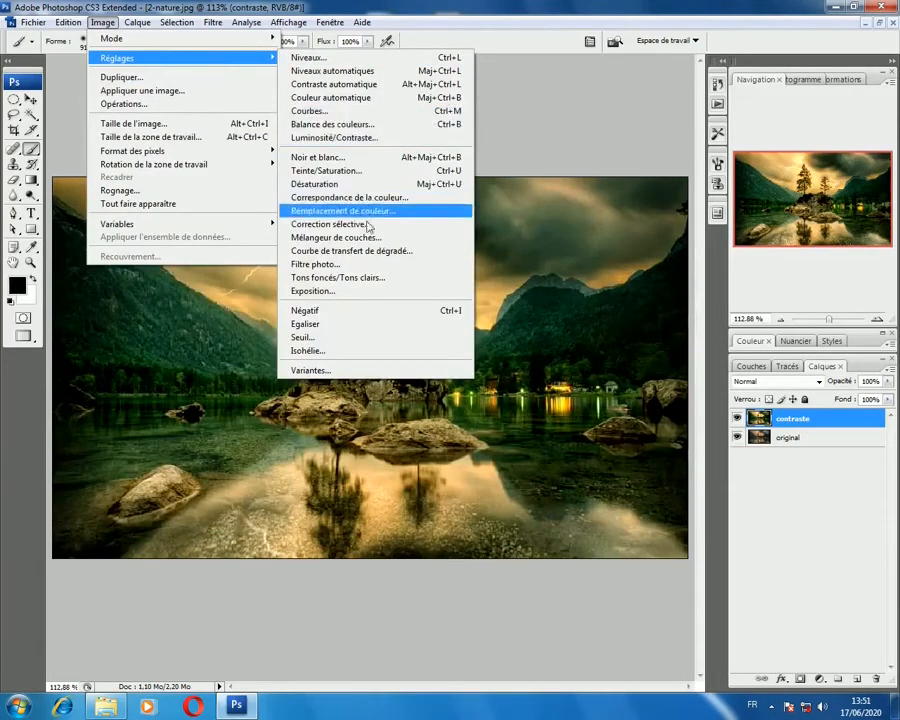
pyautogui.click(437, 176)
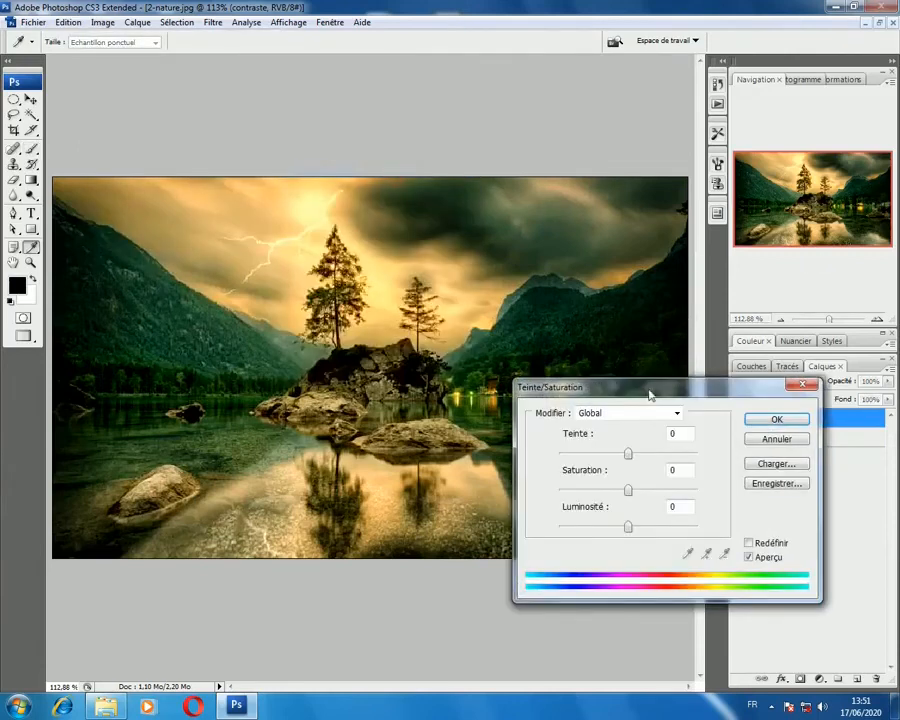
pyautogui.moveTo(645, 390); pyautogui.dragTo(530, 212)
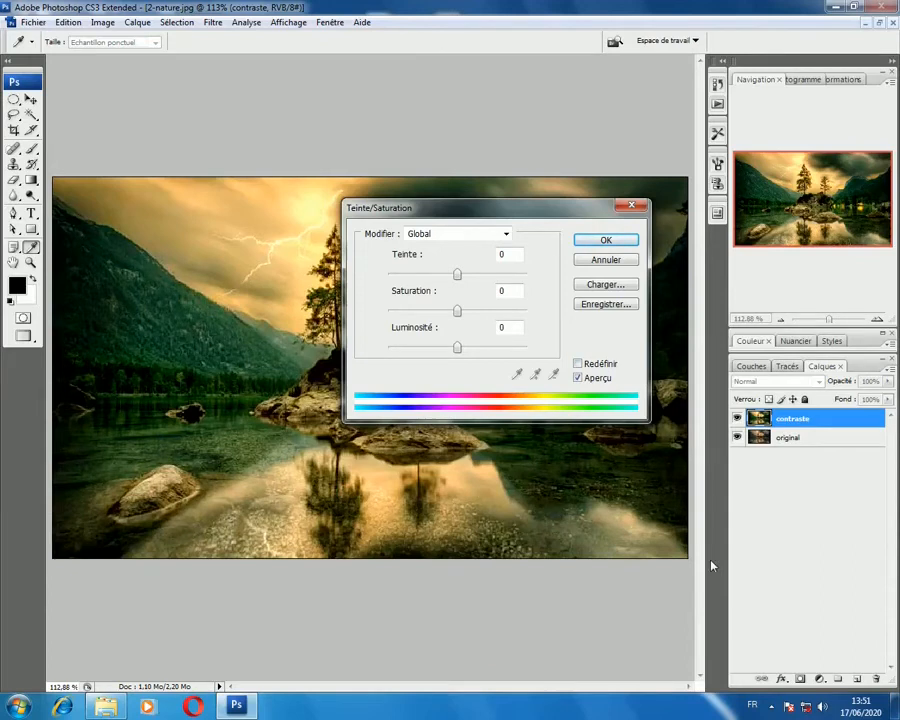
pyautogui.click(579, 364)
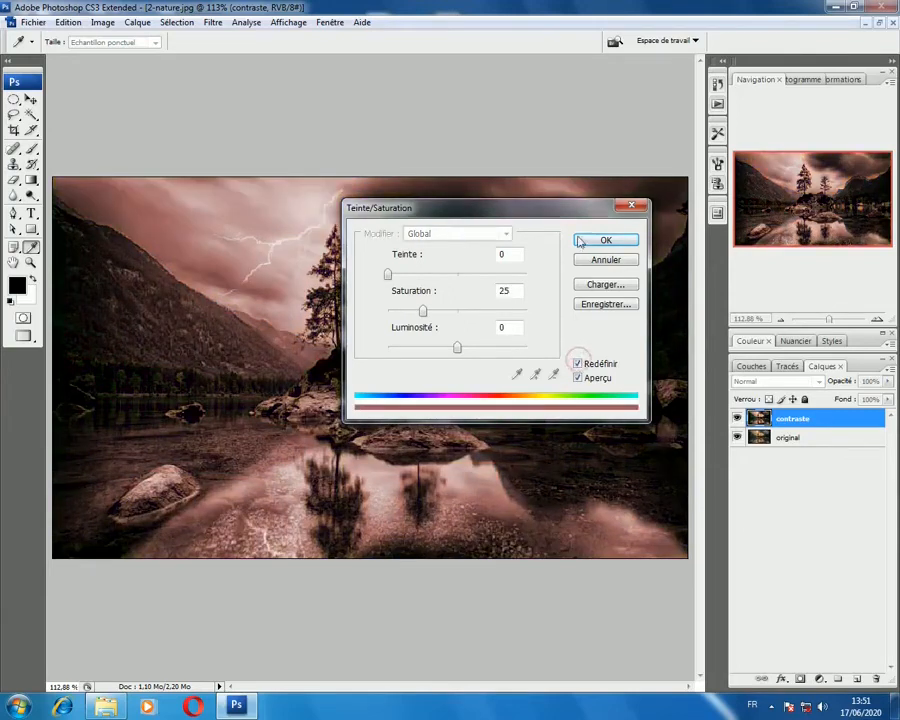
pyautogui.moveTo(578, 209); pyautogui.dragTo(589, 480)
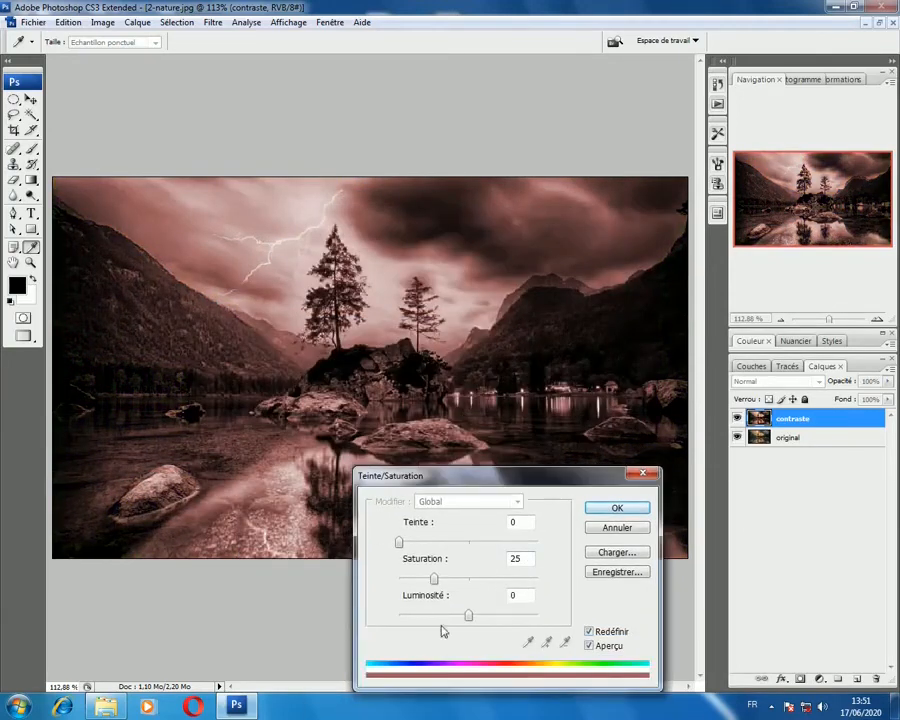
pyautogui.moveTo(435, 580); pyautogui.dragTo(496, 579)
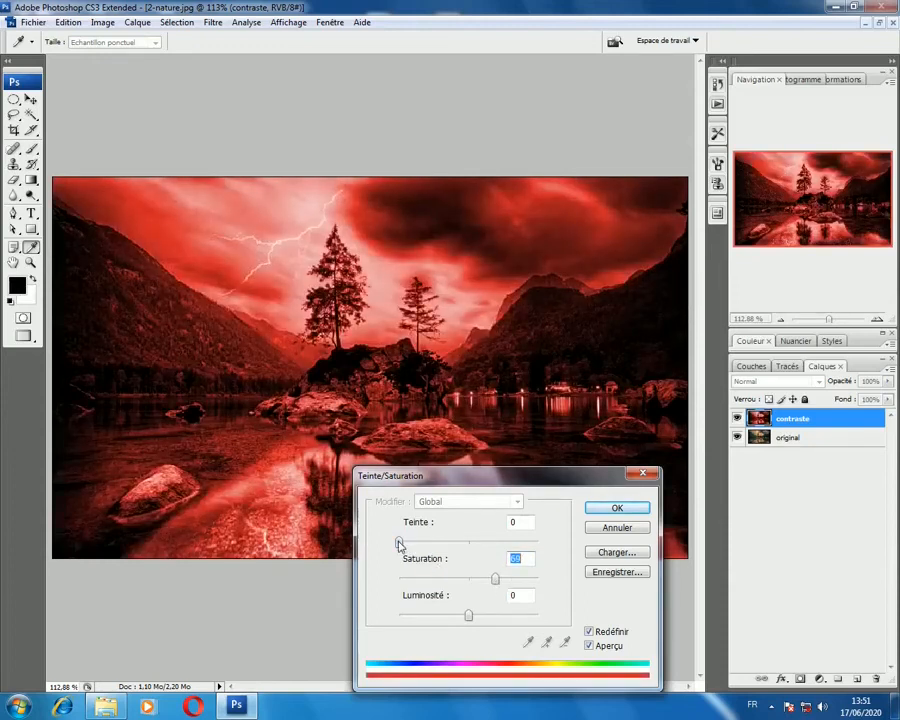
pyautogui.moveTo(399, 543); pyautogui.dragTo(511, 543)
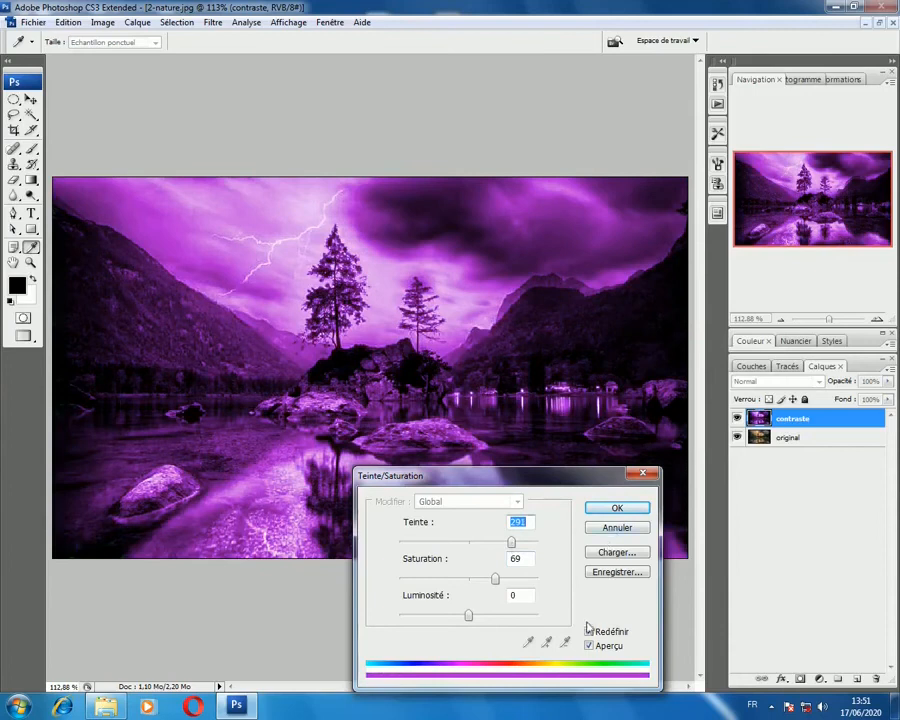
pyautogui.click(589, 631)
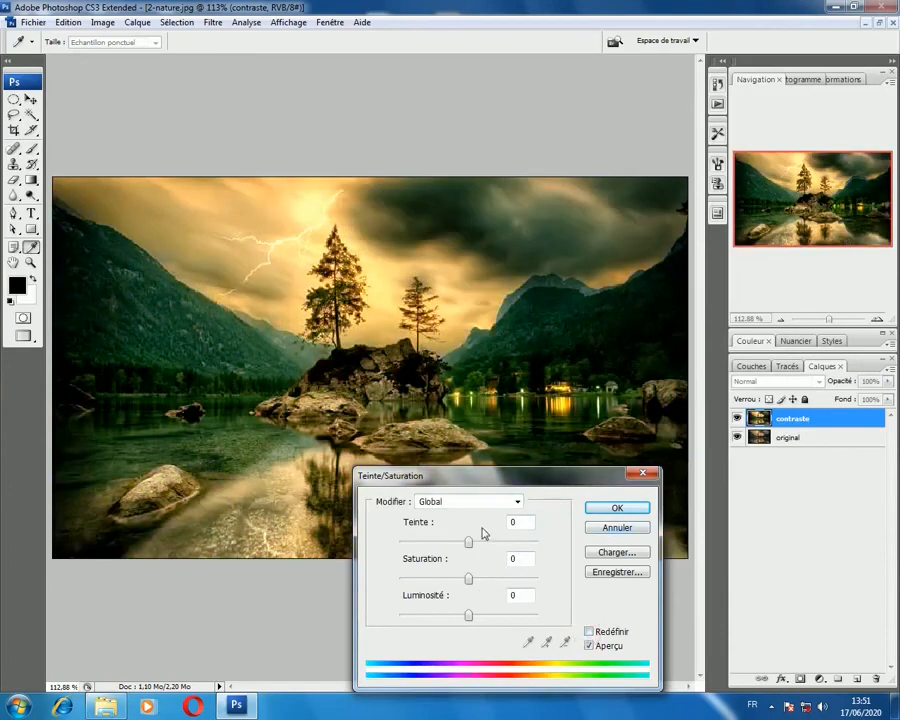
# Step: Apply Hue/Saturation to the contraste layer with saturation +35 and lightness +8, and compare the result with the original layer
pyautogui.moveTo(433, 478); pyautogui.dragTo(566, 540)
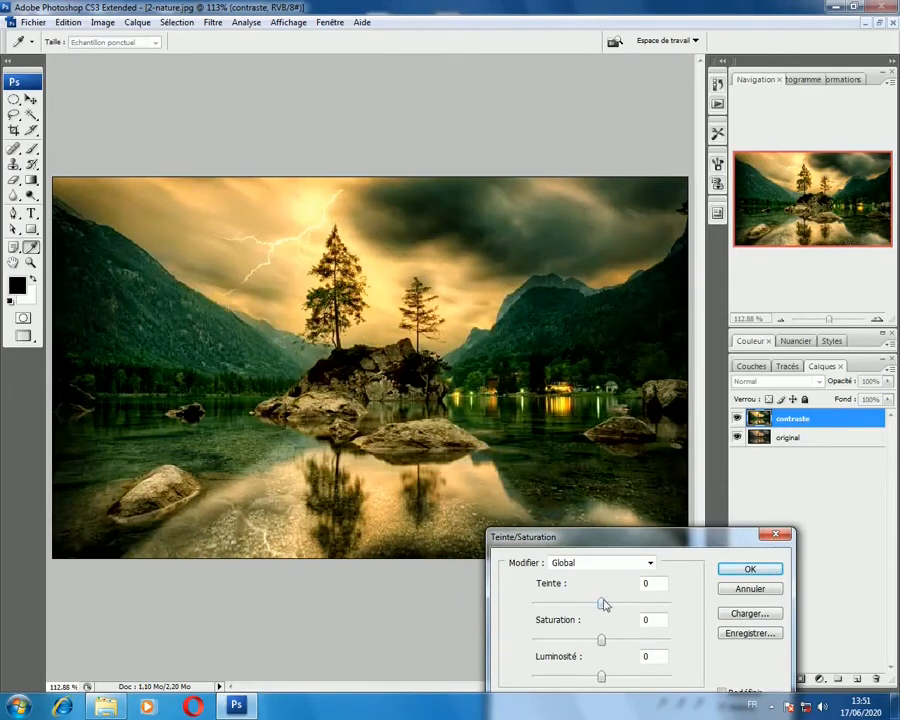
pyautogui.moveTo(602, 639); pyautogui.dragTo(620, 641)
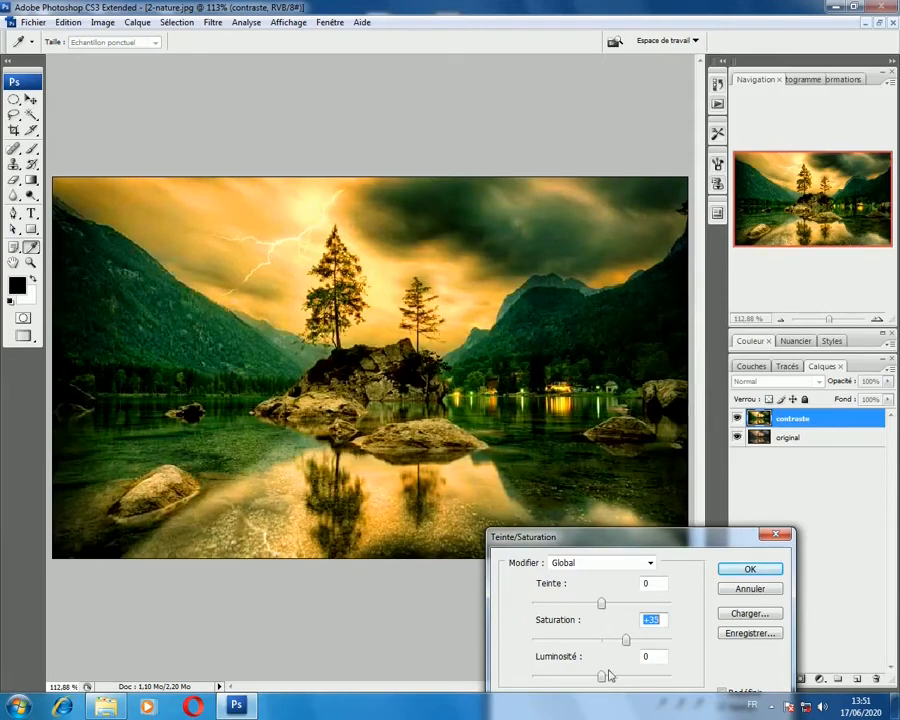
pyautogui.moveTo(603, 677)
pyautogui.mouseDown()
pyautogui.moveTo(595, 674)
pyautogui.moveTo(608, 677)
pyautogui.mouseUp()
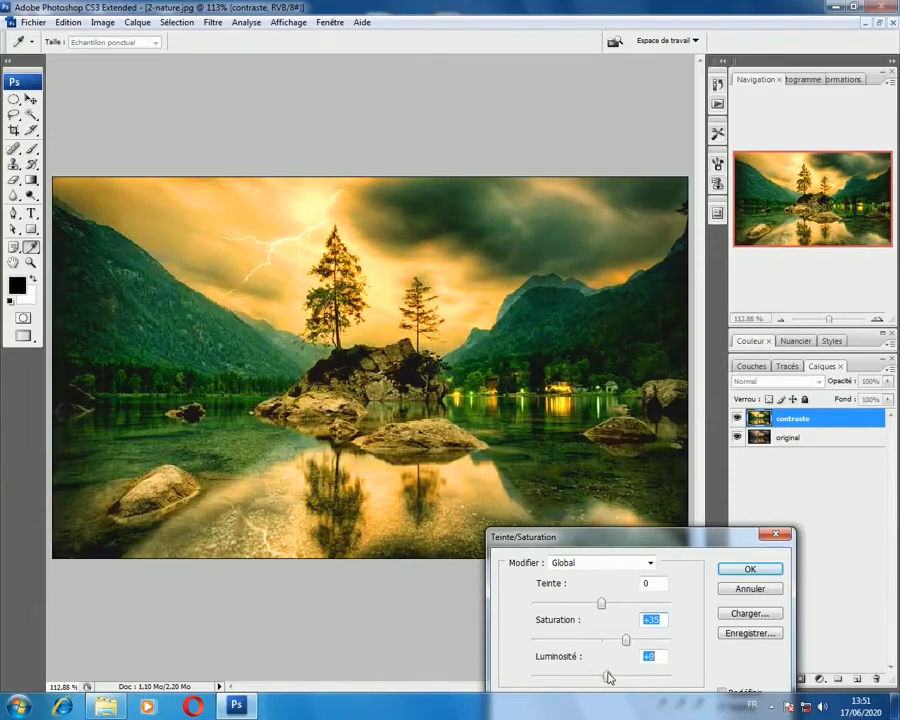
pyautogui.click(760, 570)
pyautogui.press('b')
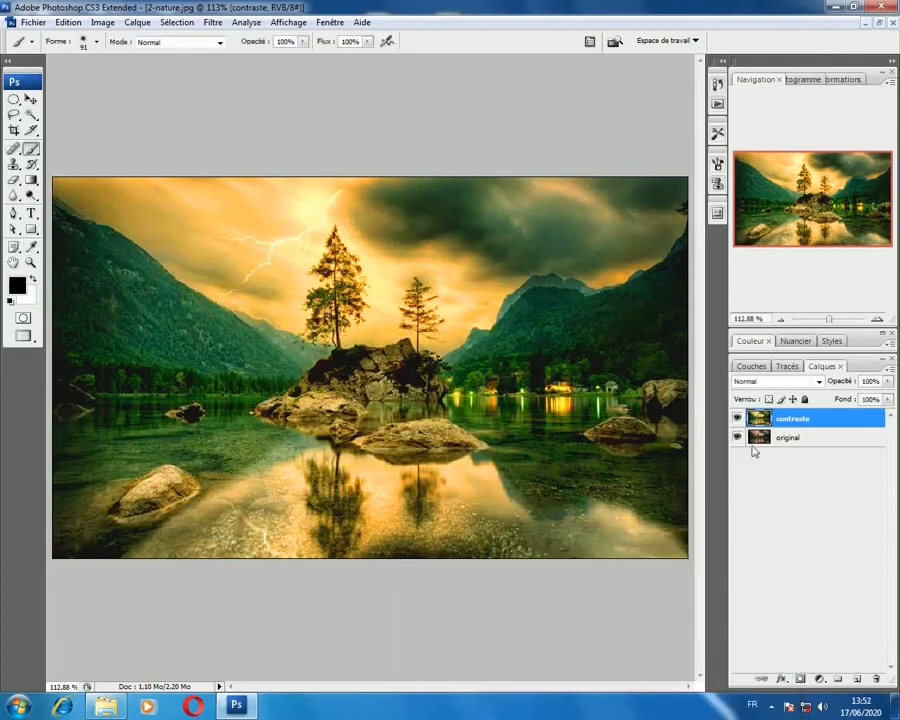
pyautogui.click(737, 418)
pyautogui.click(737, 418)
# Step: Compare the history states with and without Hue/Saturation, and revert the image to the Balance des couleurs state
pyautogui.click(716, 106)
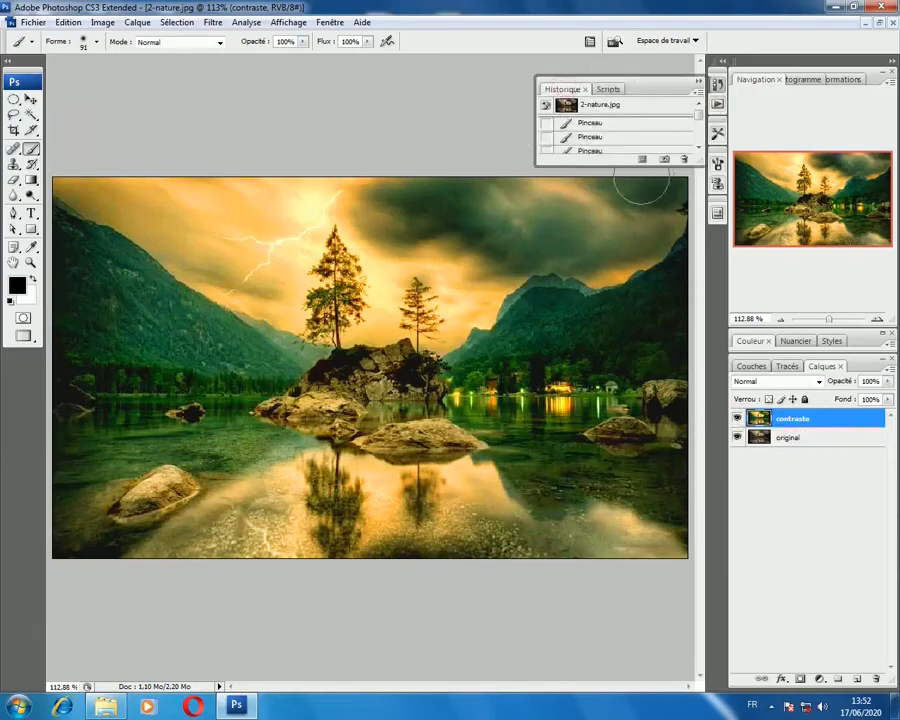
pyautogui.moveTo(615, 163); pyautogui.dragTo(643, 418)
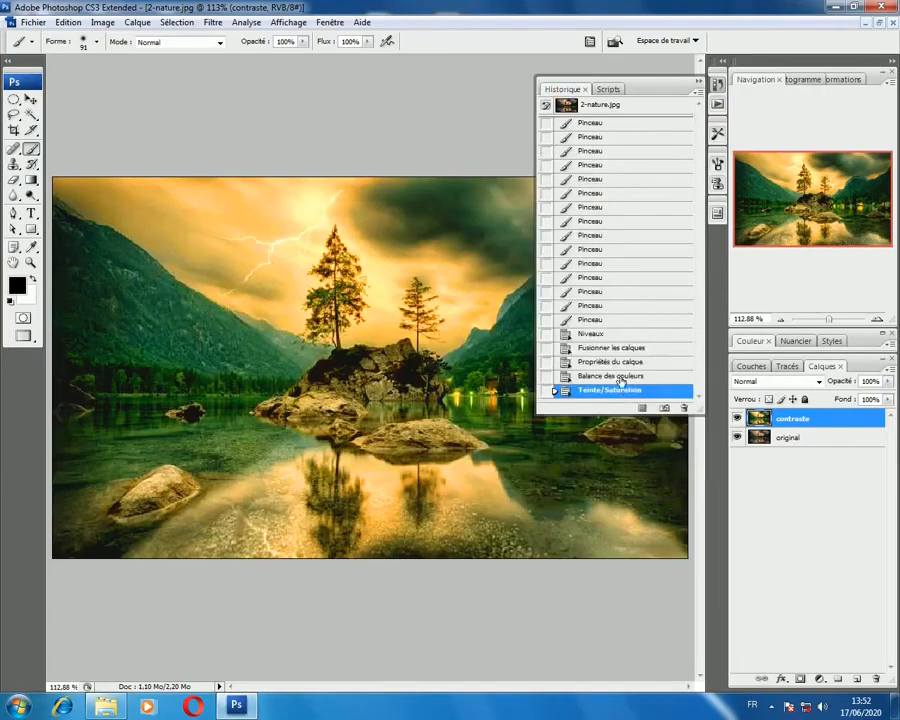
pyautogui.click(621, 377)
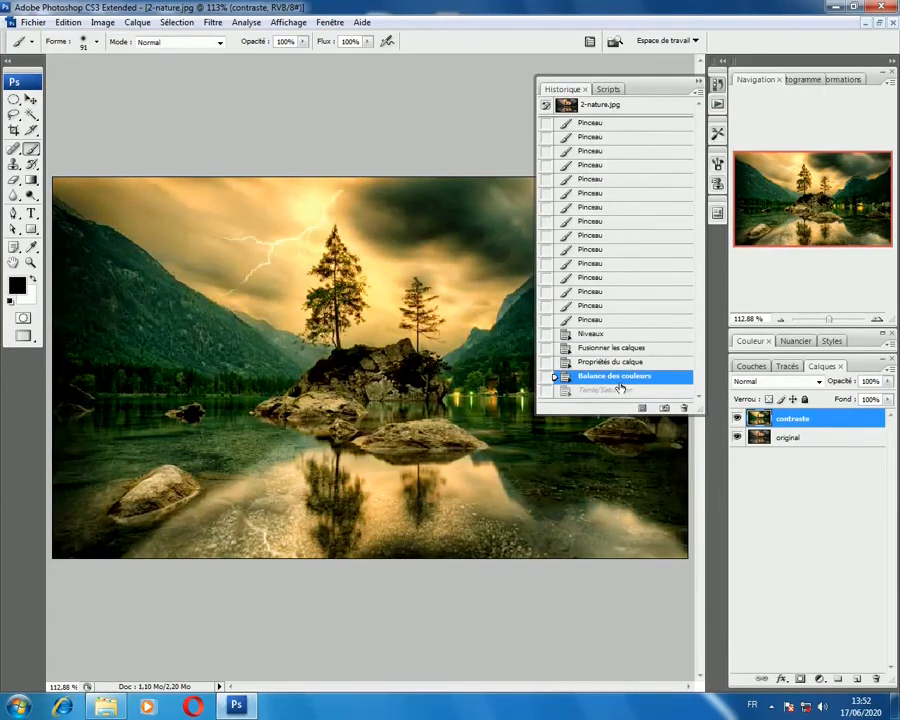
pyautogui.click(619, 390)
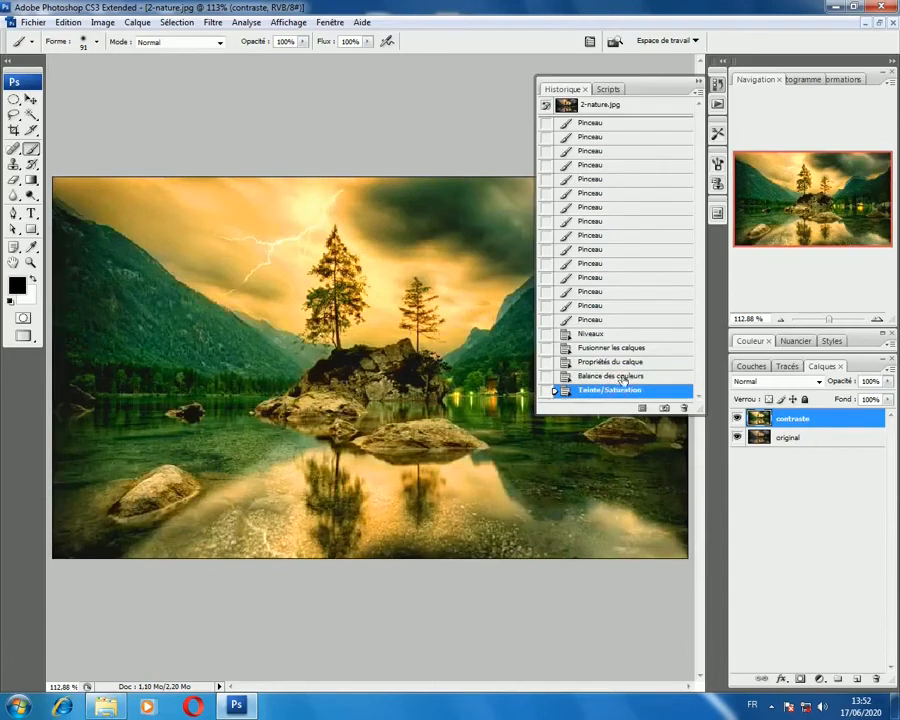
pyautogui.click(625, 376)
pyautogui.click(702, 86)
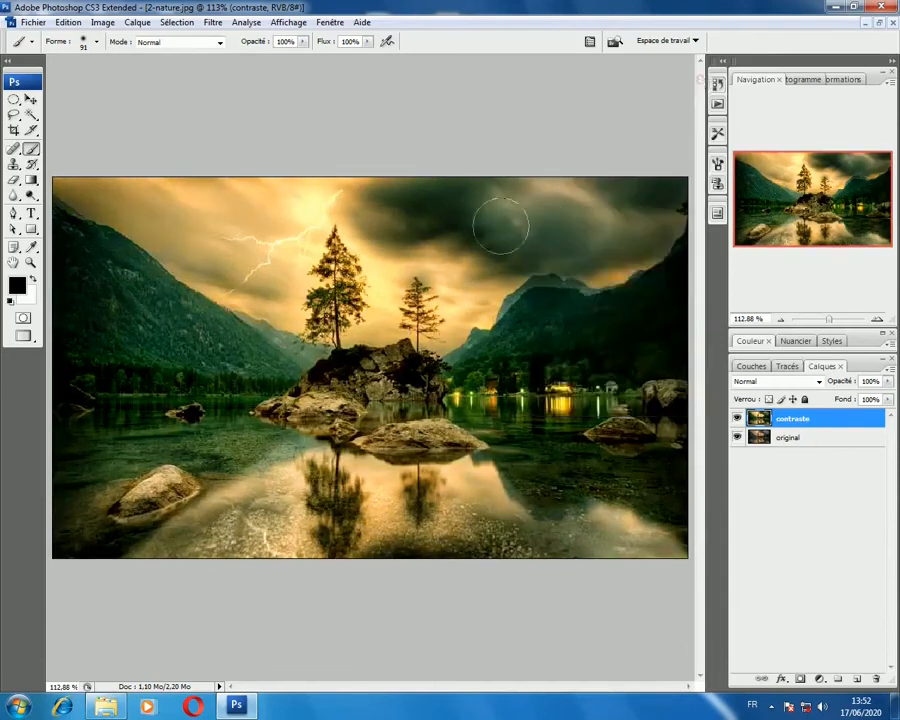
# Step: Apply Hue/Saturation to the contraste layer, moderately raising the global saturation and leaving hue and lightness at 0
pyautogui.click(103, 22)
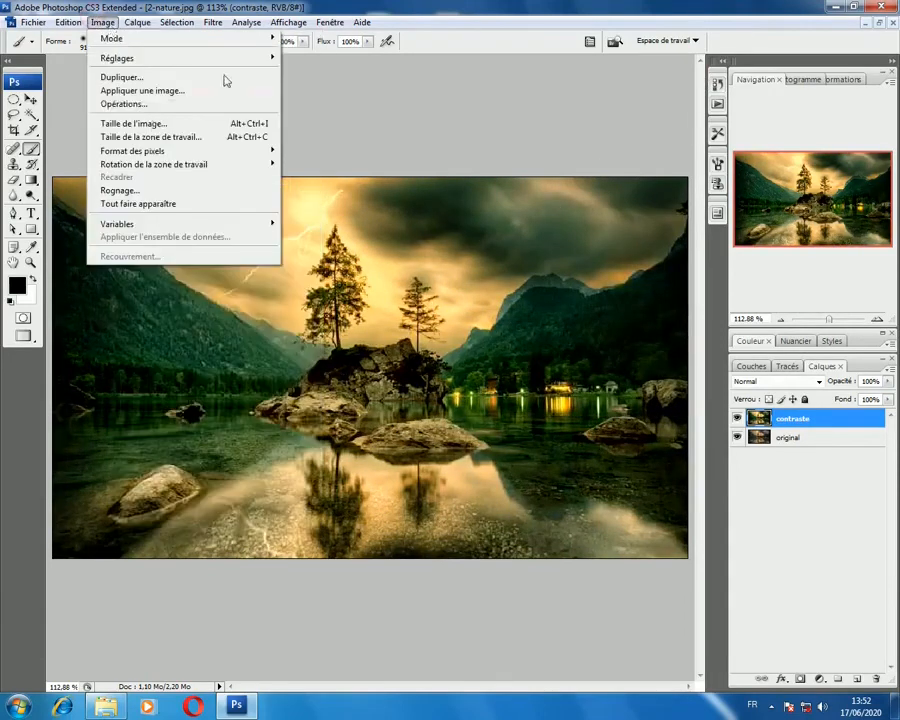
pyautogui.moveTo(231, 58)
pyautogui.click(404, 6)
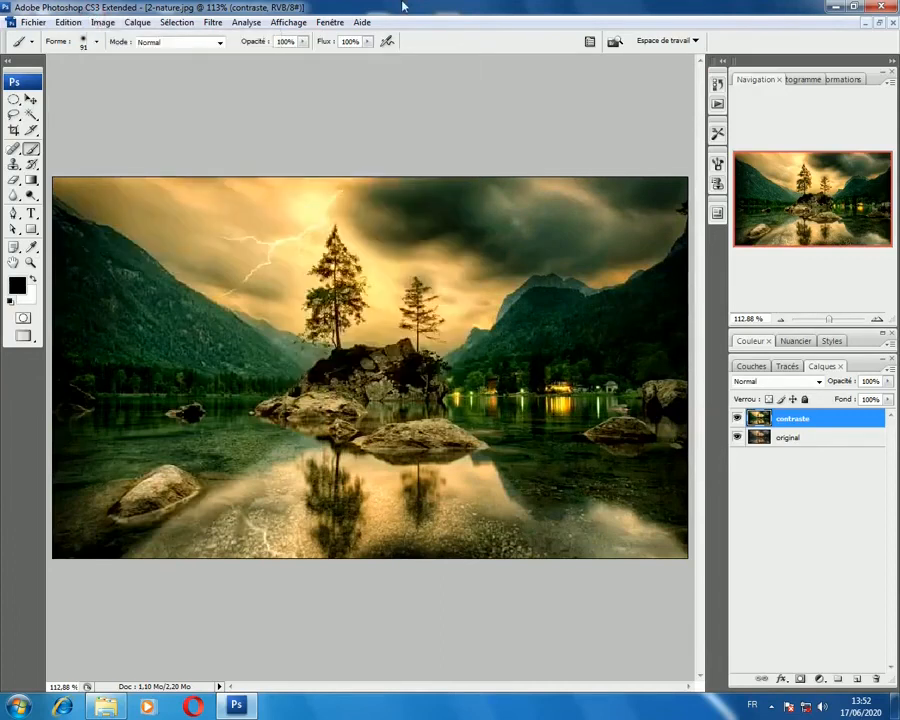
pyautogui.hotkey('ctrl', 'u')
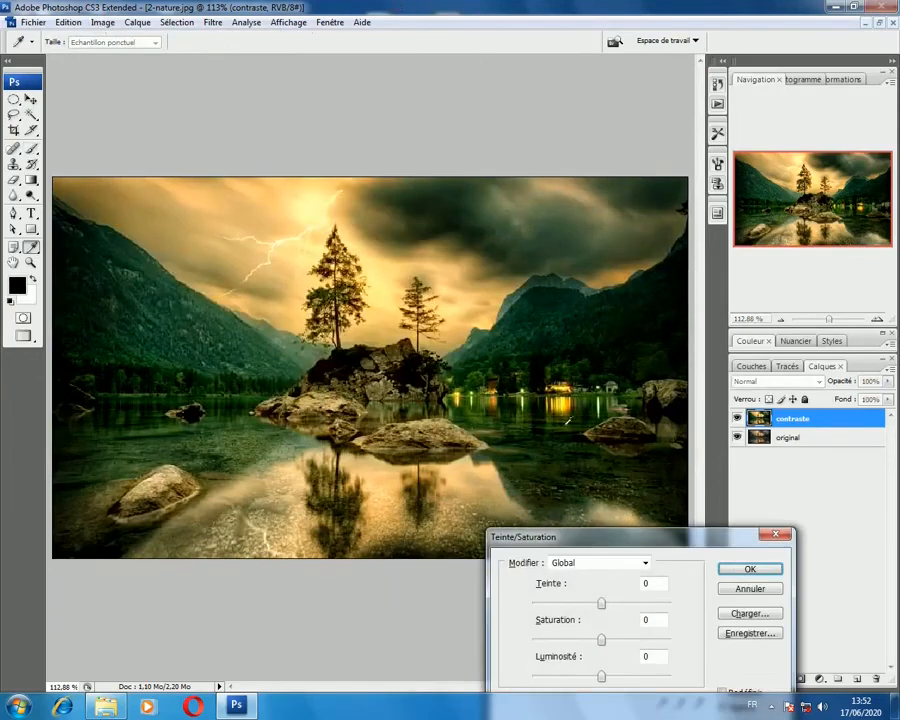
pyautogui.moveTo(622, 543); pyautogui.dragTo(631, 250)
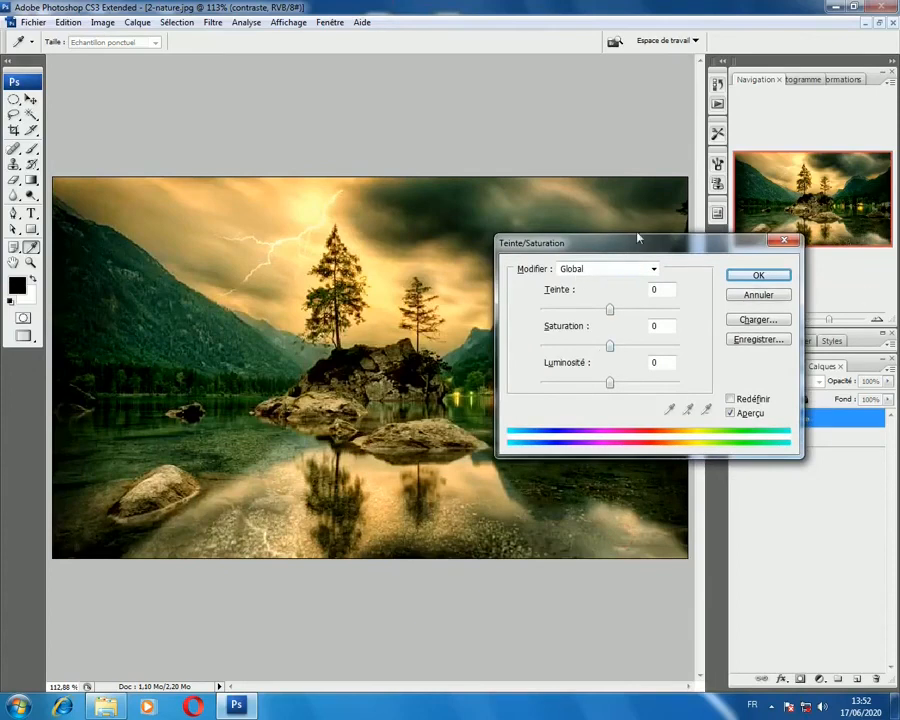
pyautogui.moveTo(638, 238); pyautogui.dragTo(345, 519)
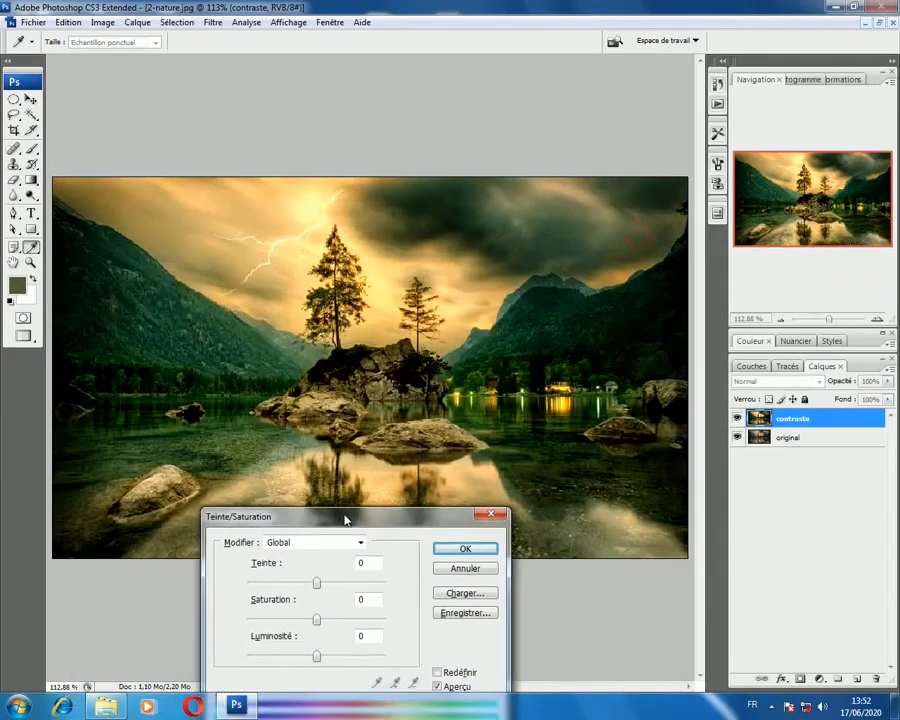
pyautogui.moveTo(321, 621); pyautogui.dragTo(341, 621)
pyautogui.click(464, 547)
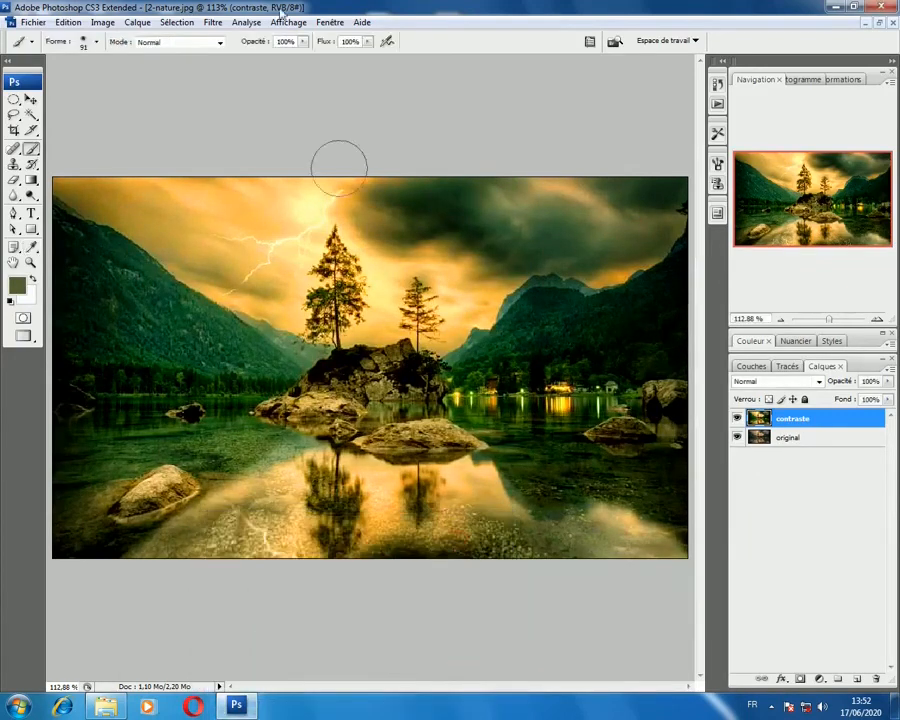
# Step: Sharpen the contraste layer with the Plus net filter and compare the result with the original layer
pyautogui.click(213, 22)
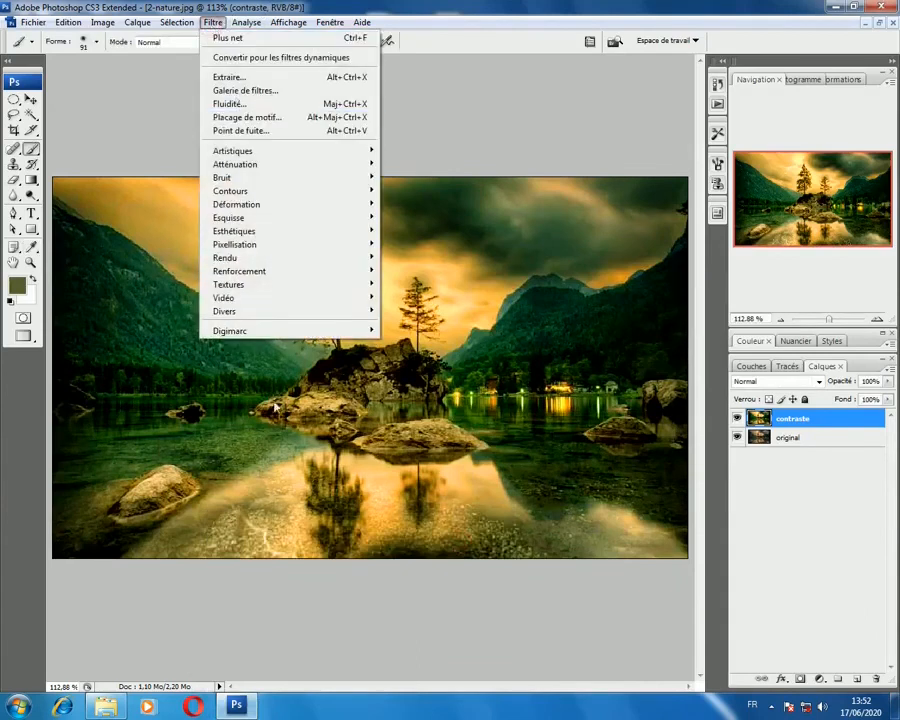
pyautogui.moveTo(331, 277)
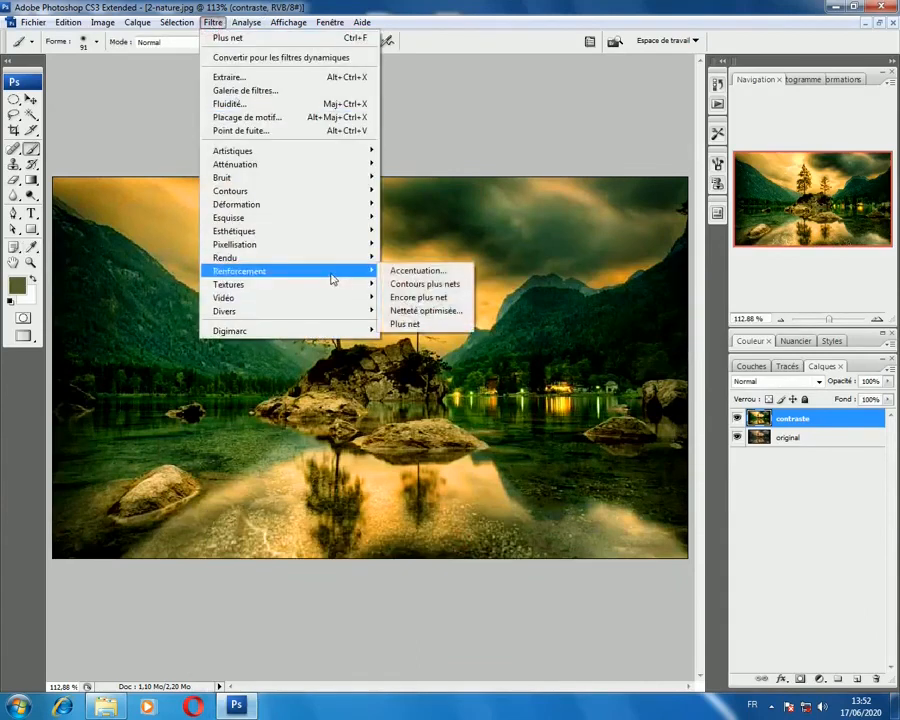
pyautogui.click(444, 324)
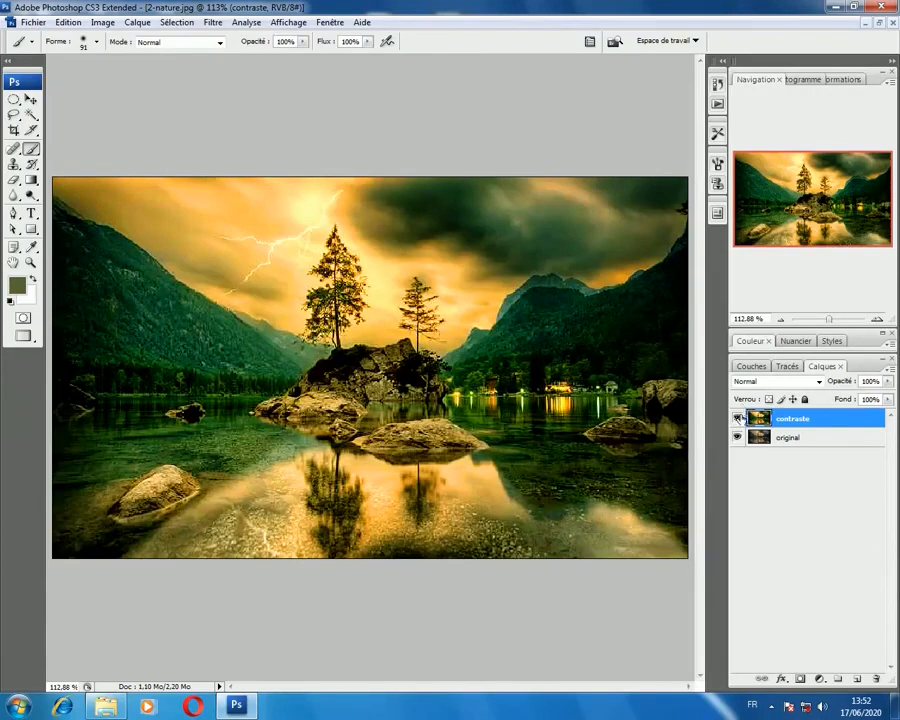
pyautogui.click(738, 418)
pyautogui.click(738, 418)
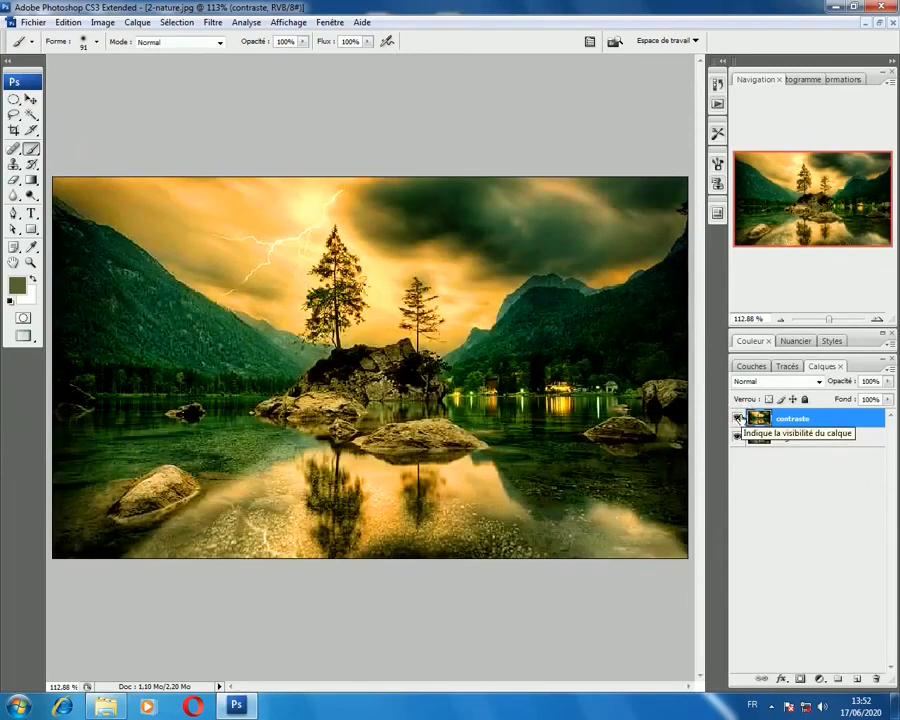
pyautogui.click(809, 706)
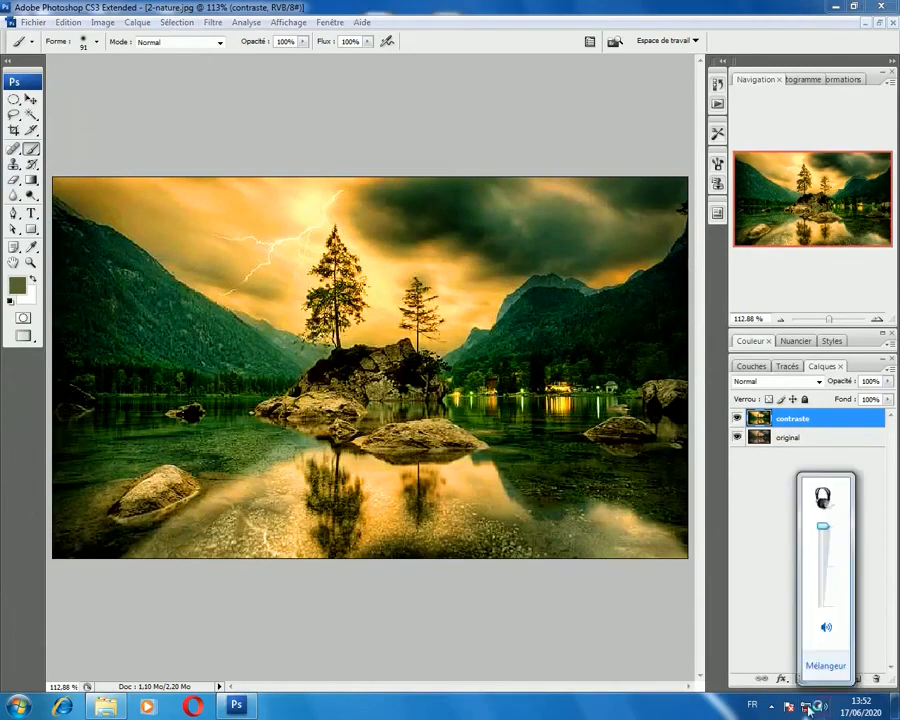
pyautogui.click(806, 707)
pyautogui.click(789, 707)
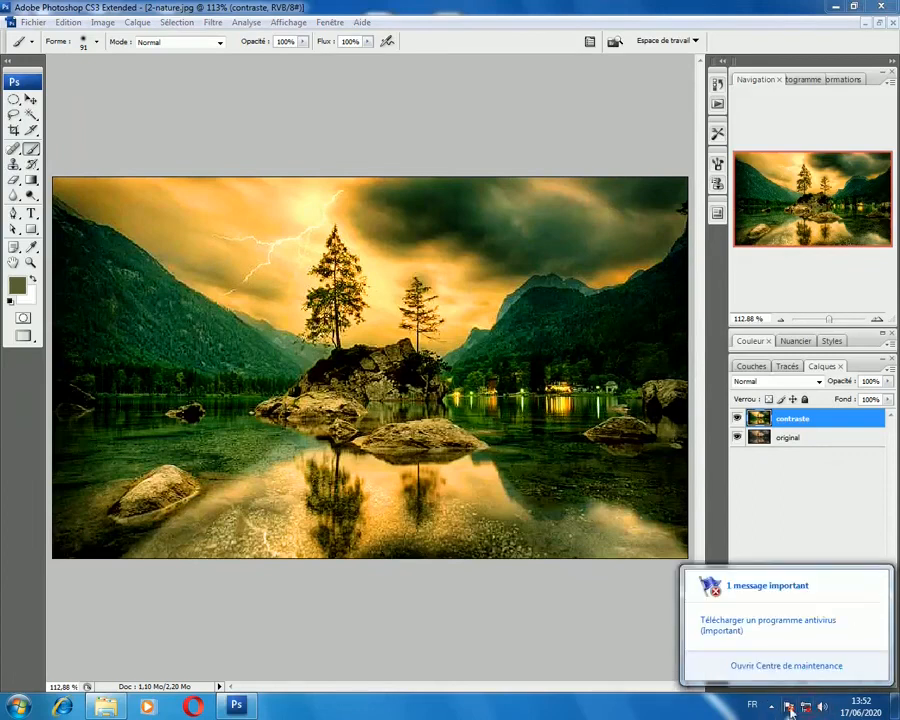
pyautogui.click(806, 707)
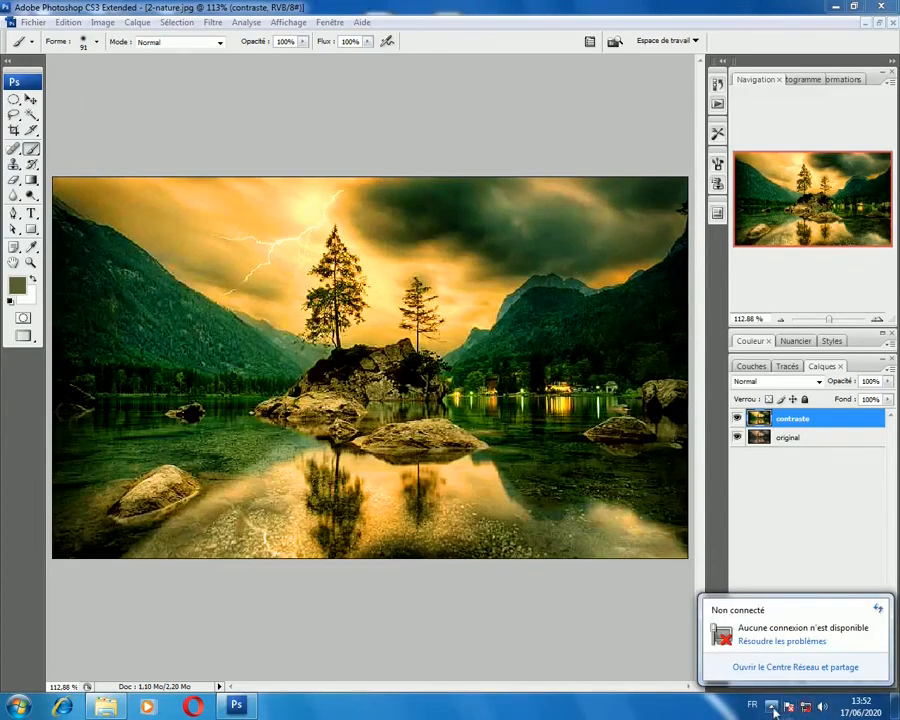